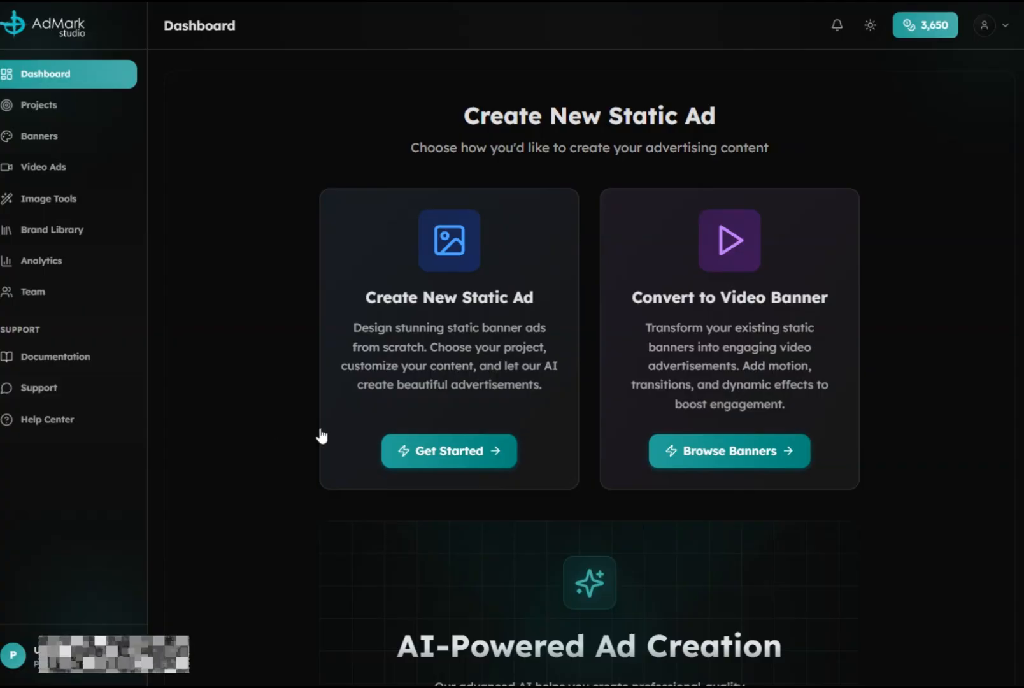
# Step: Start creating a new static ad using the Custom Wizard
pyautogui.click(327, 437)
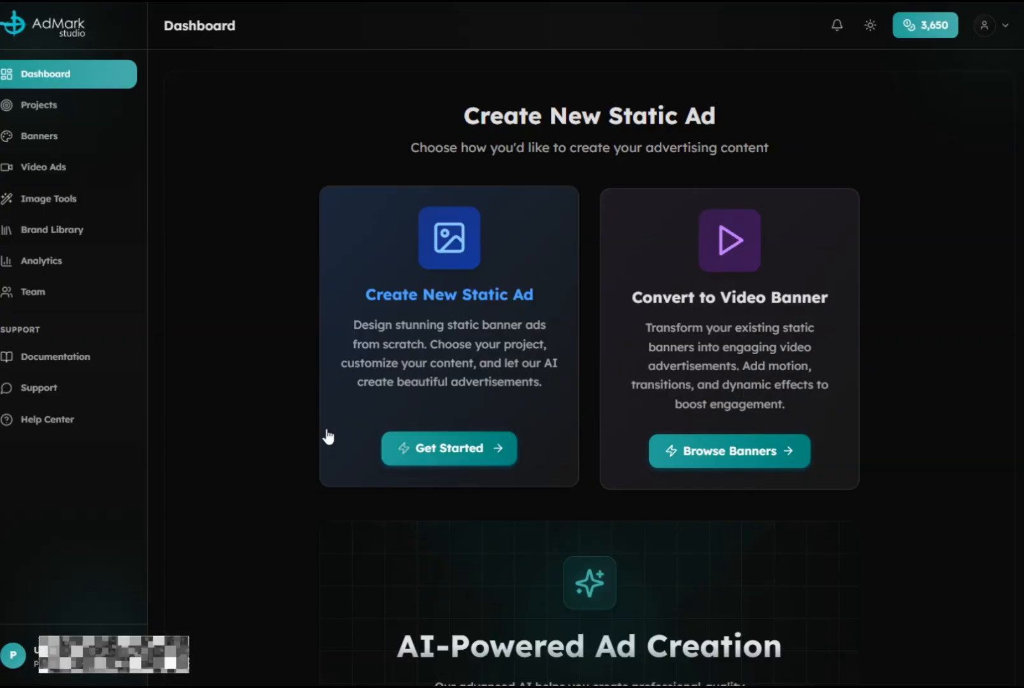
pyautogui.click(328, 437)
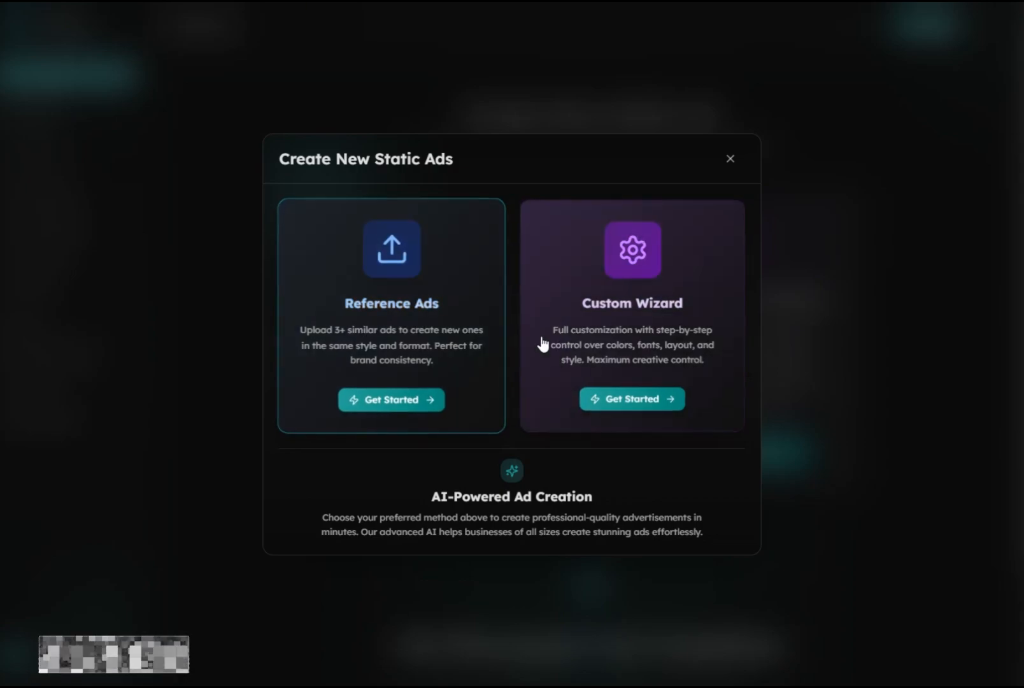
pyautogui.click(591, 342)
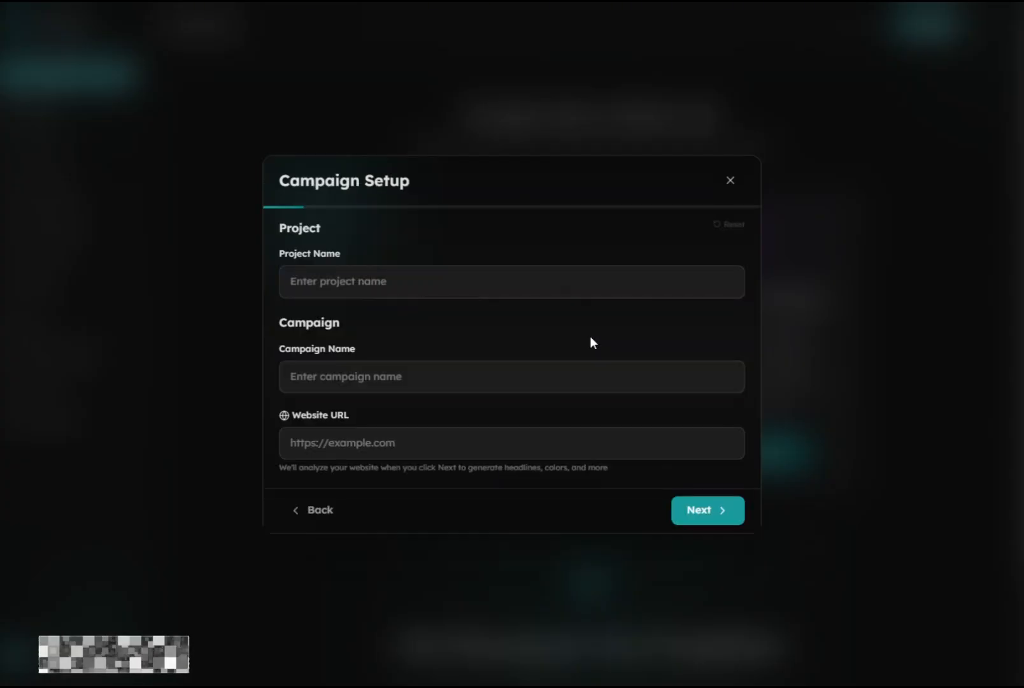
pyautogui.write('pizza hut')
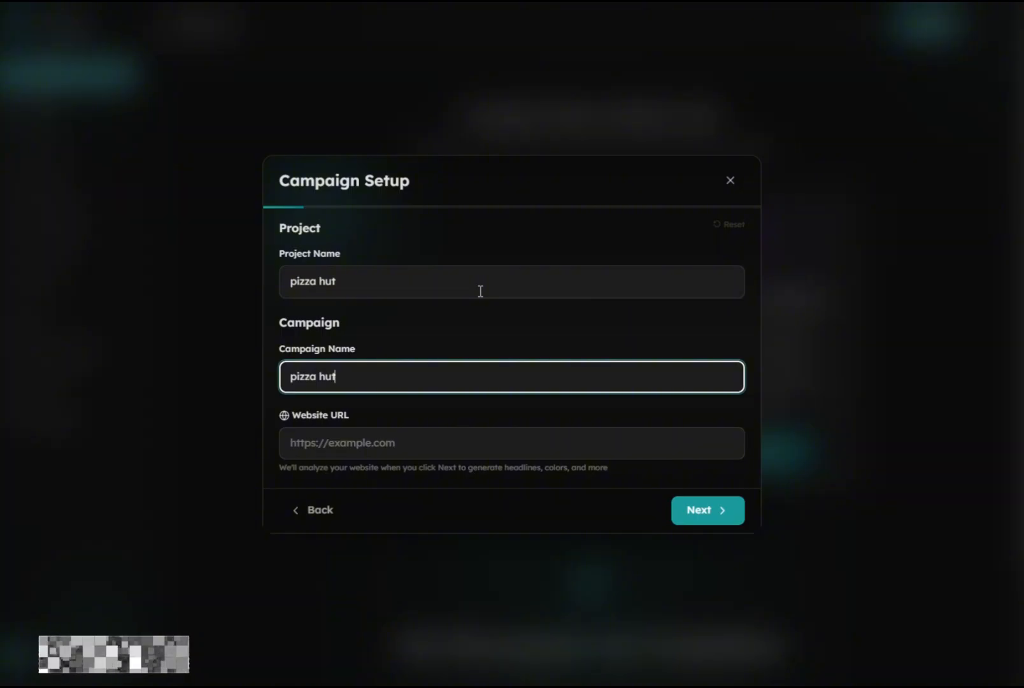
pyautogui.write(' - 1')
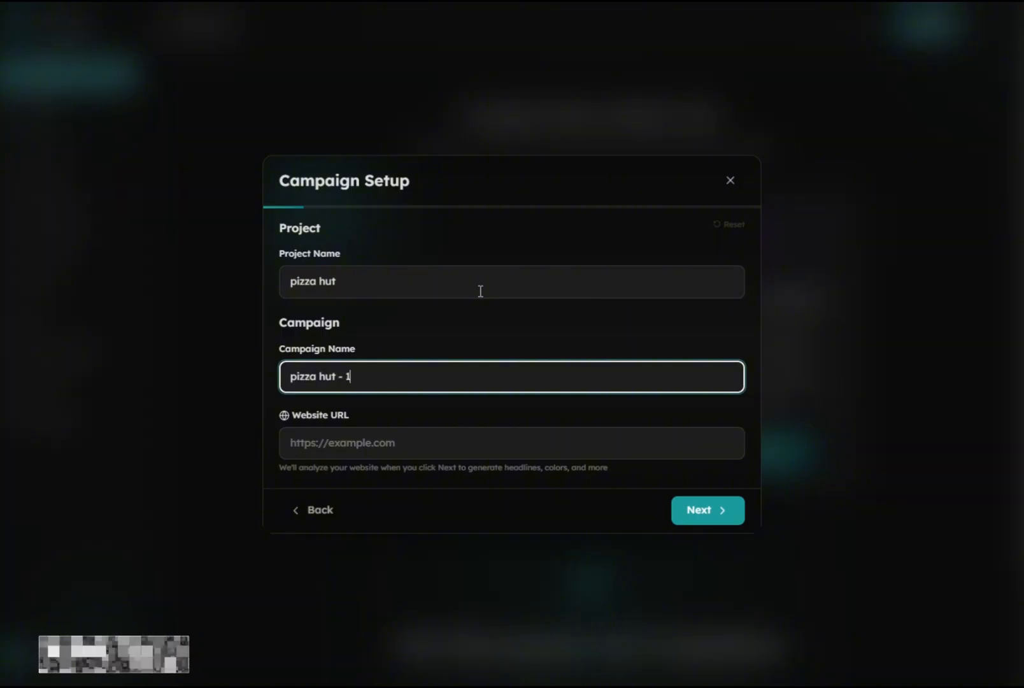
pyautogui.press('Tab')
pyautogui.write('http')
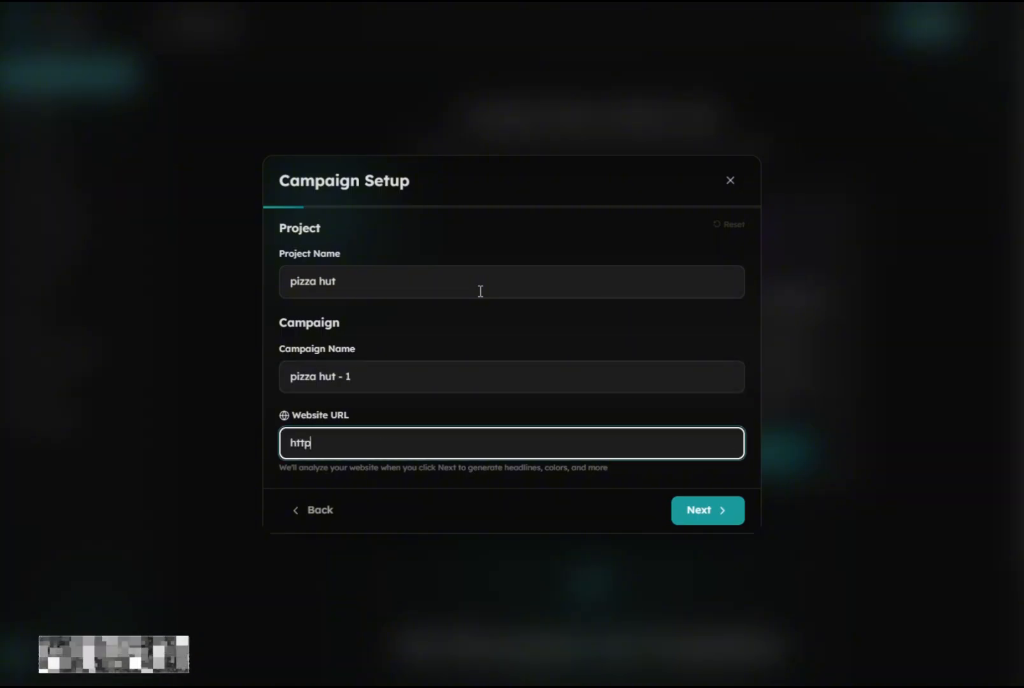
pyautogui.write('s://pizz')
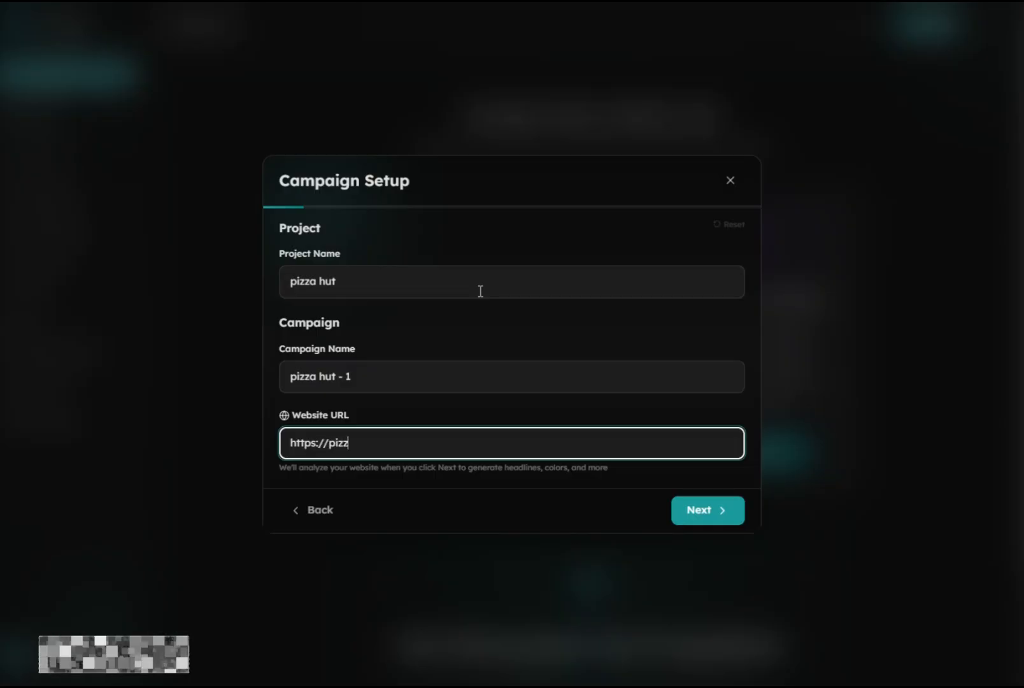
pyautogui.write('ahut.com')
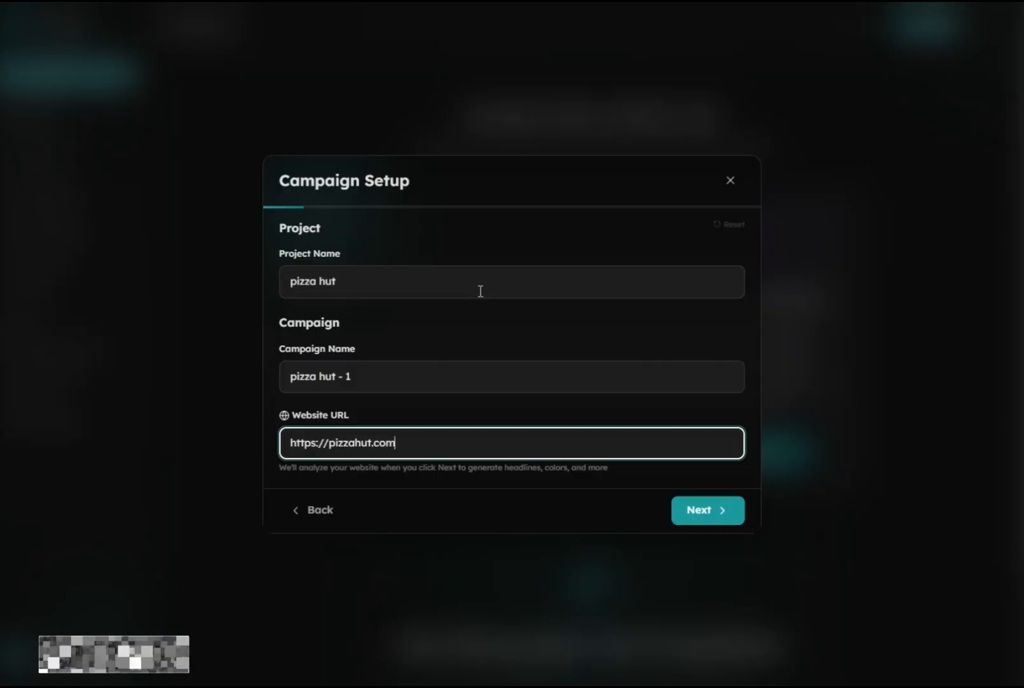
pyautogui.click(687, 517)
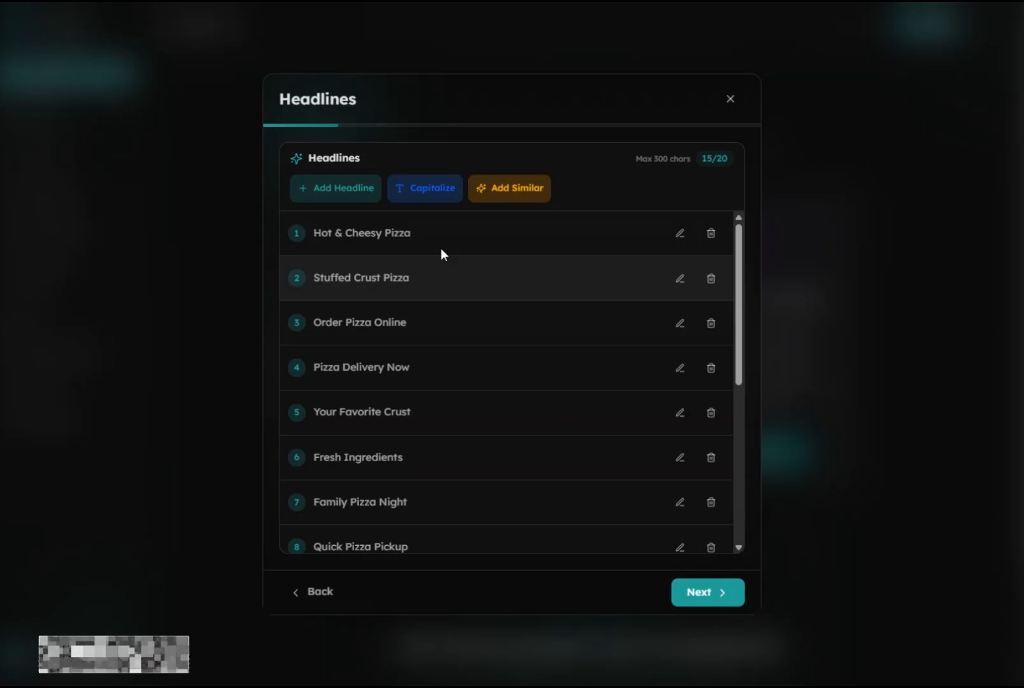
# Step: Add a custom headline reading "Love Pizza"
pyautogui.click(373, 190)
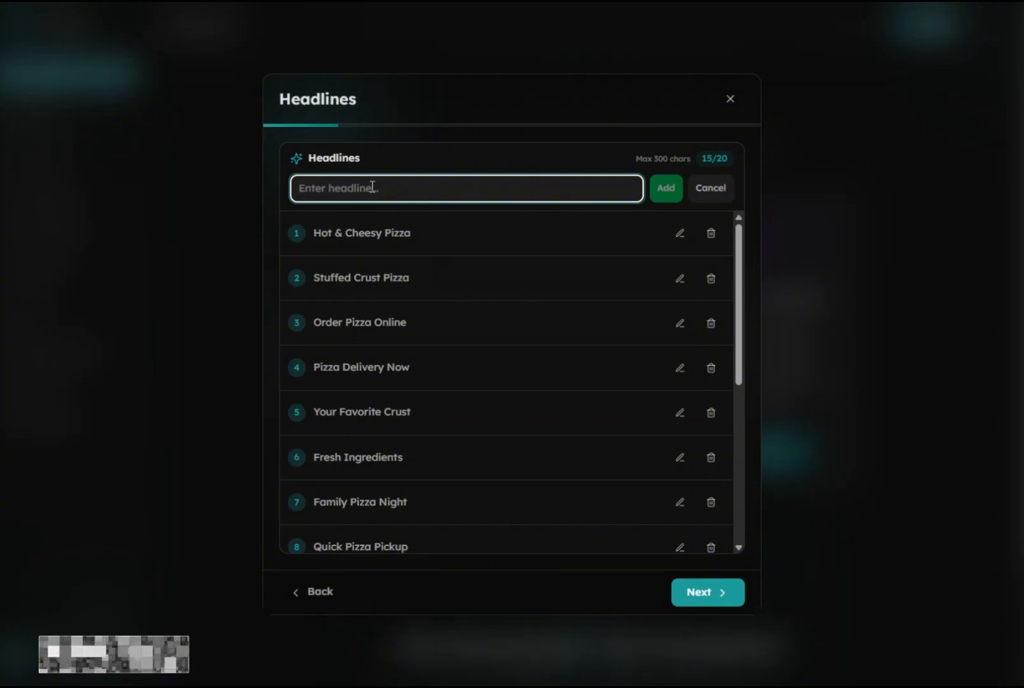
pyautogui.write('I lo')
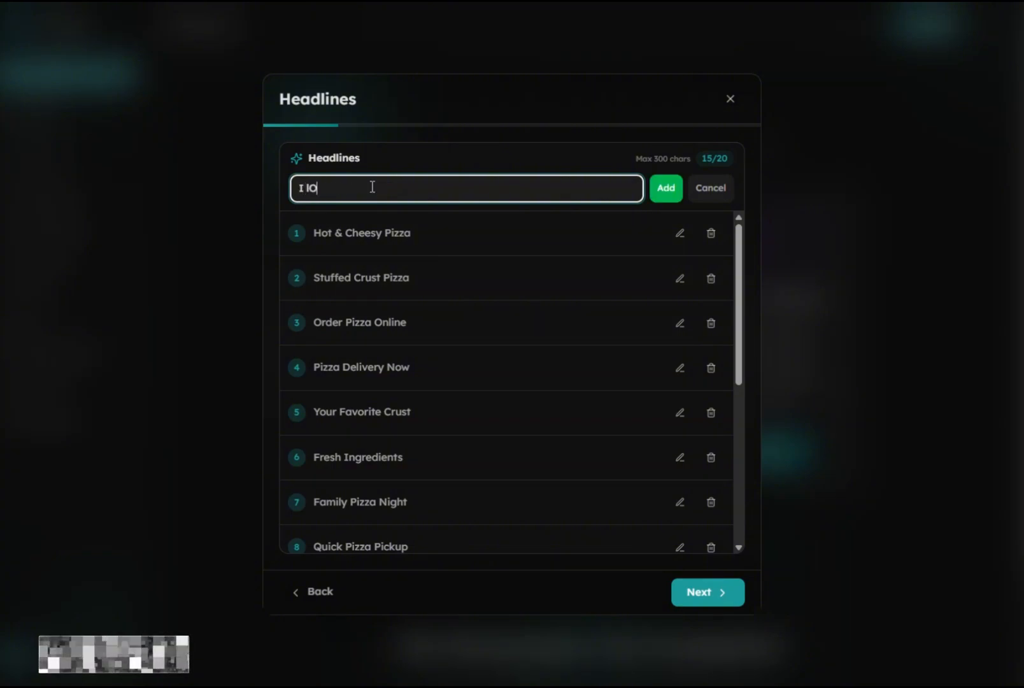
pyautogui.press('BackSpace')
pyautogui.press('BackSpace')
pyautogui.press('BackSpace')
pyautogui.press('BackSpace')
pyautogui.write('Lov')
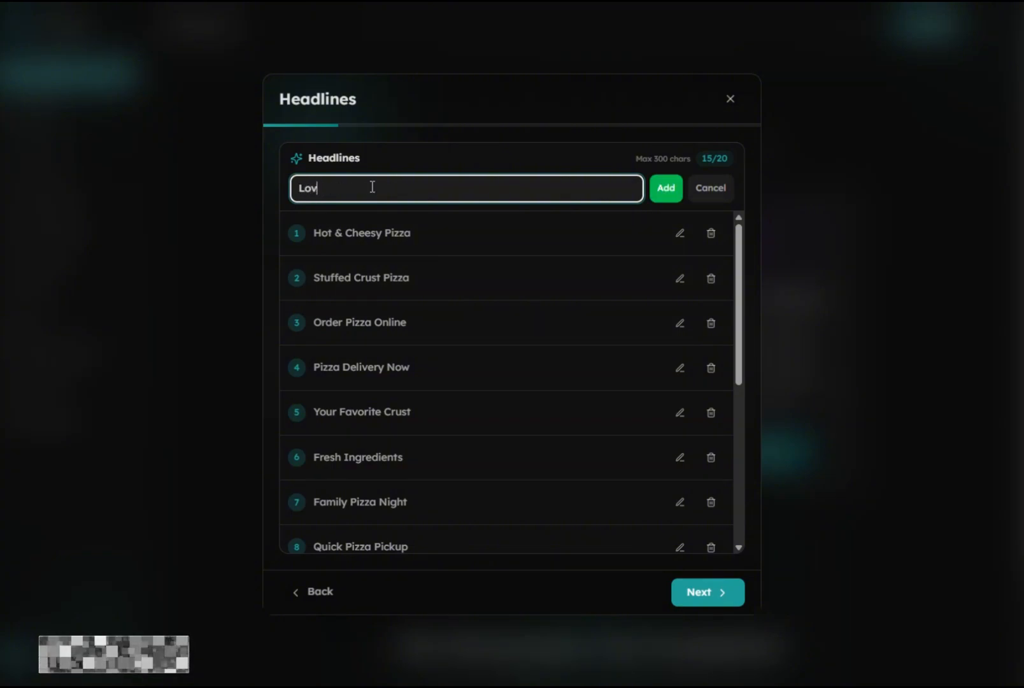
pyautogui.write('e Pizza')
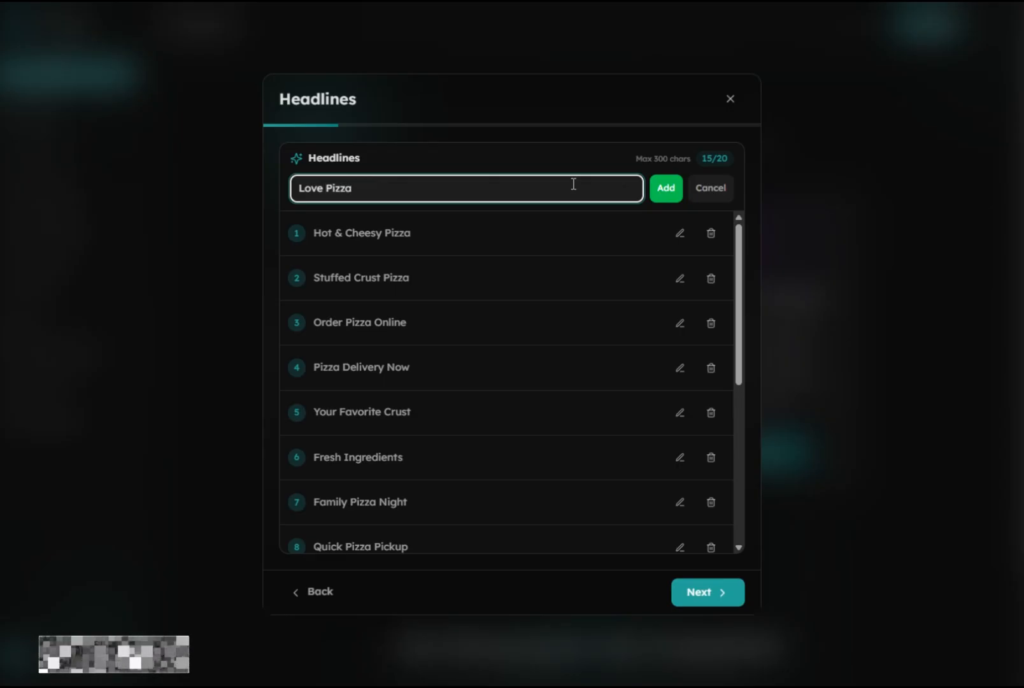
pyautogui.click(665, 194)
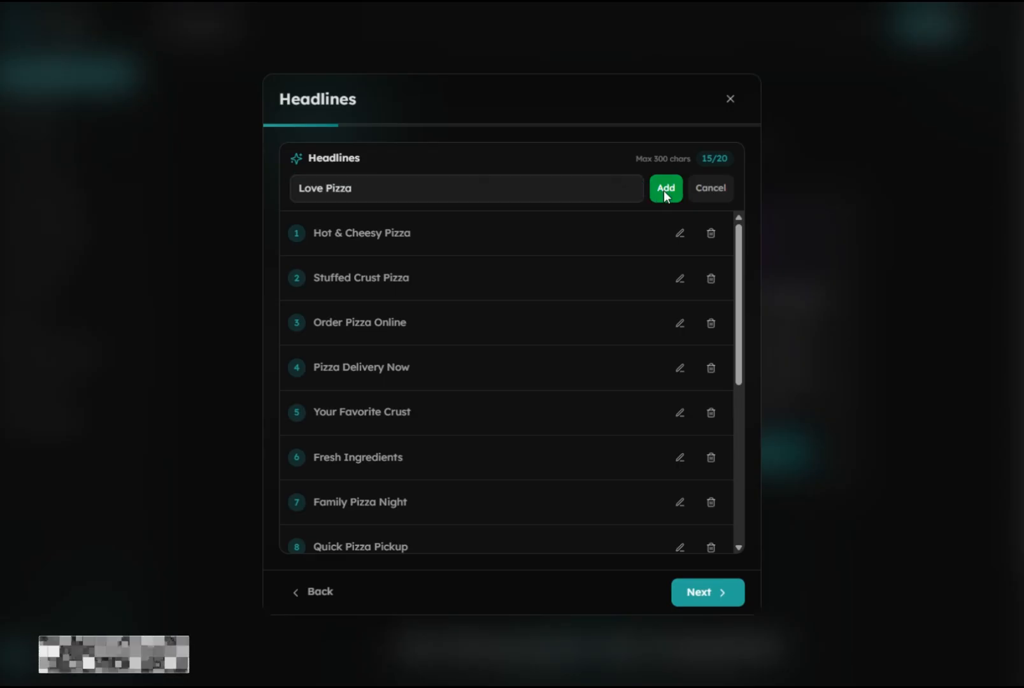
# Step: Change the first headline, "Hot & Cheesy Pizza", to "Love Hot & Cheesy Pizza" and save it
pyautogui.click(680, 233)
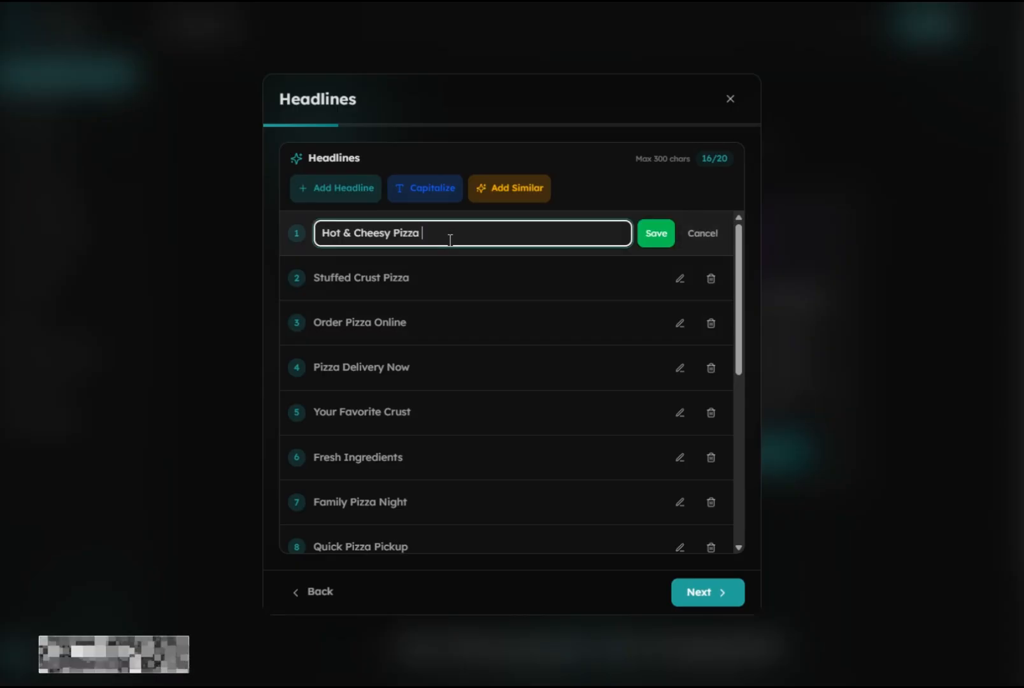
pyautogui.click(322, 235)
pyautogui.write('Love')
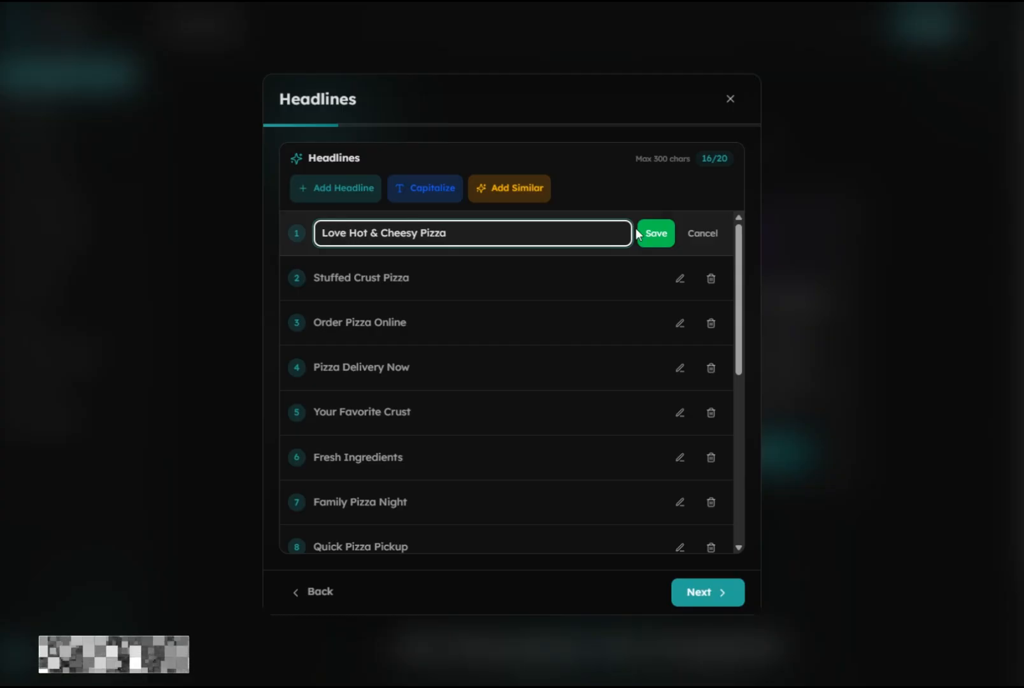
pyautogui.click(654, 235)
# Step: Delete the first two headlines from the list
pyautogui.click(712, 234)
pyautogui.click(712, 234)
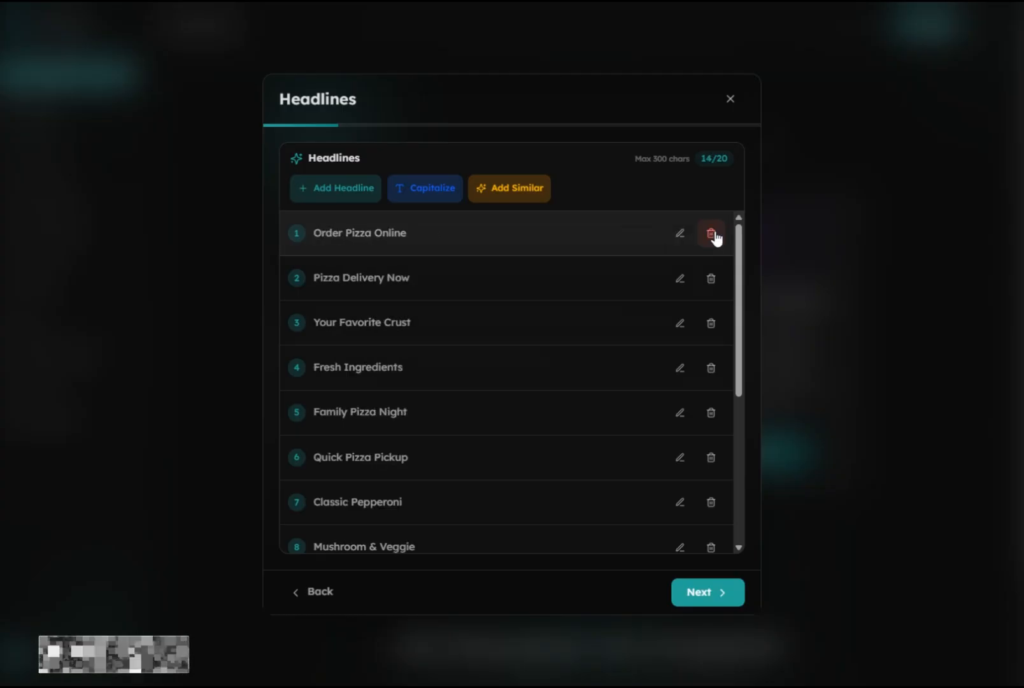
# Step: Capitalize all headlines and revert them to their original case
pyautogui.click(447, 205)
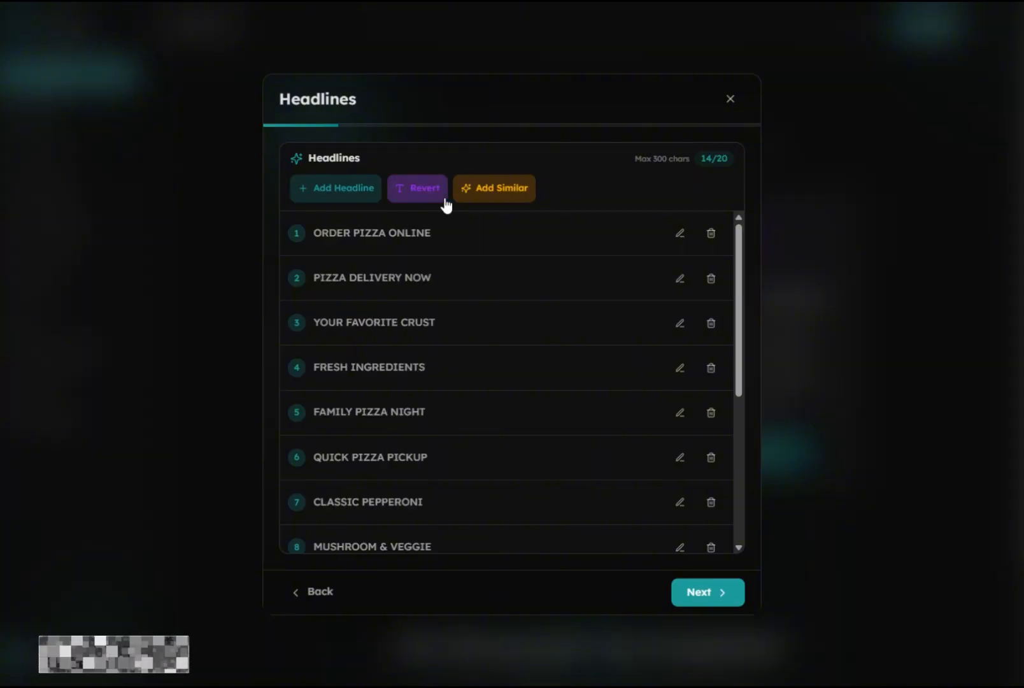
pyautogui.click(446, 205)
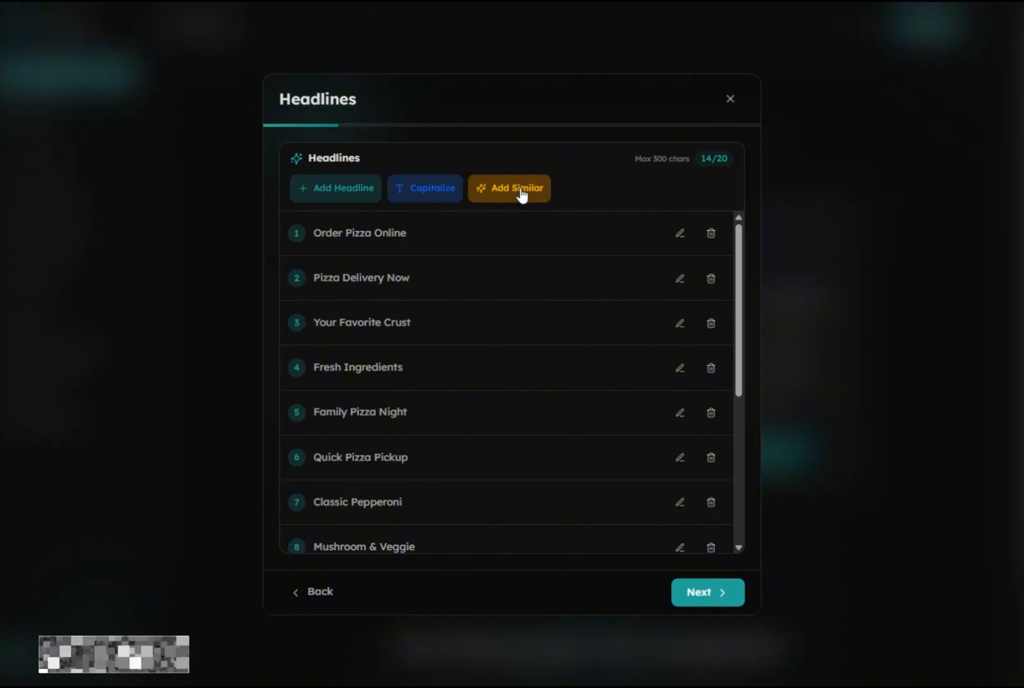
# Step: Generate additional similar headlines, and advance through the Subtexts page to the Color Schemes without changing the subtexts
pyautogui.scroll(-5, 521, 295)
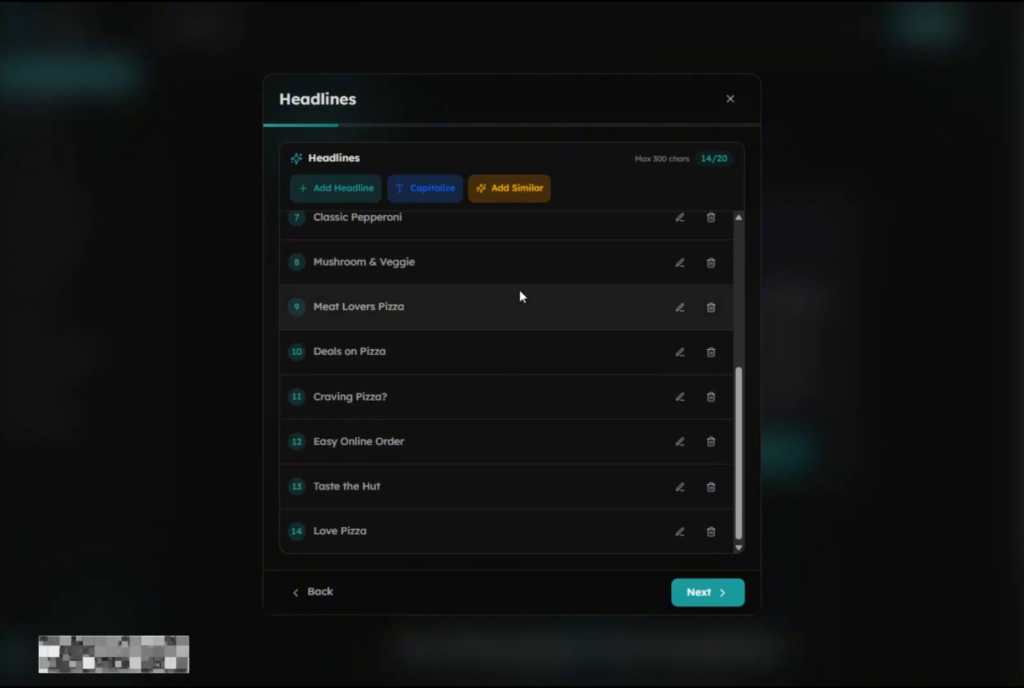
pyautogui.click(530, 201)
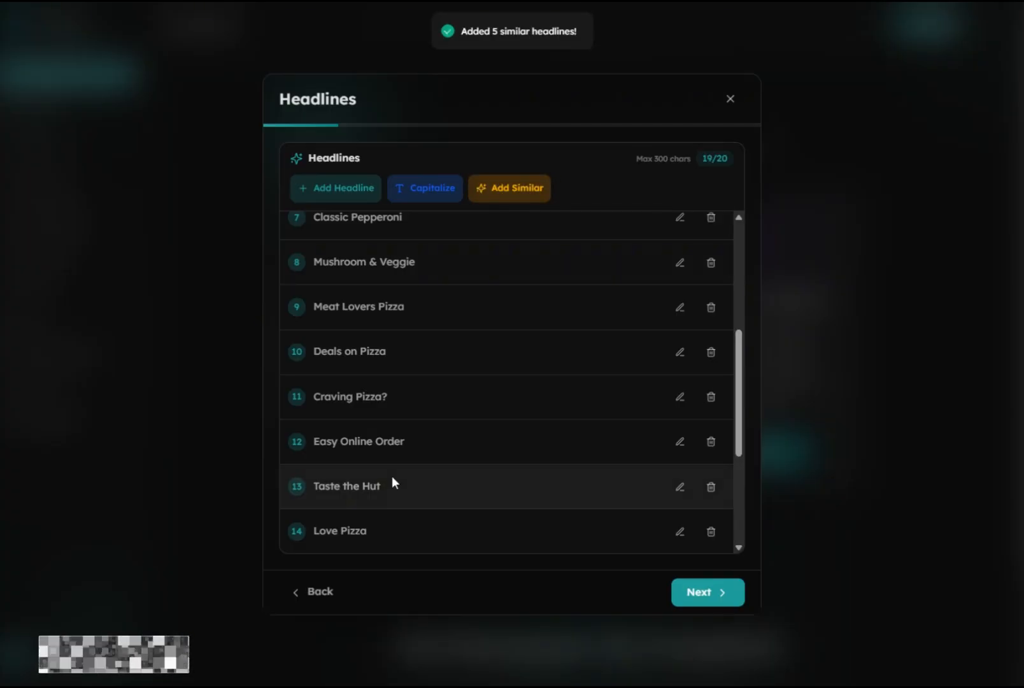
pyautogui.scroll(-4, 392, 478)
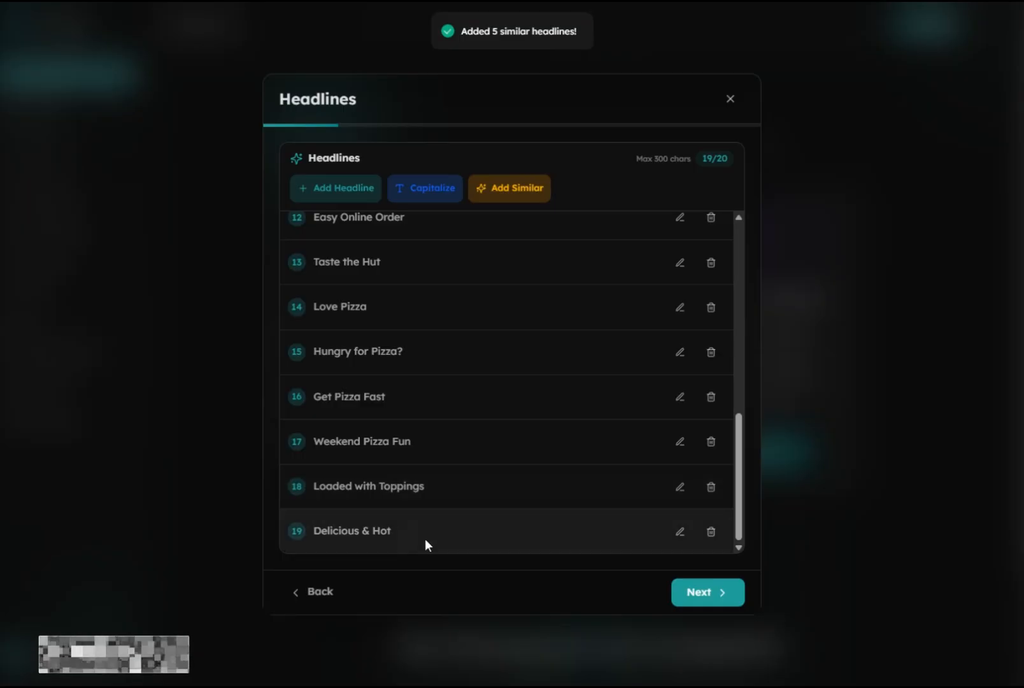
pyautogui.click(733, 602)
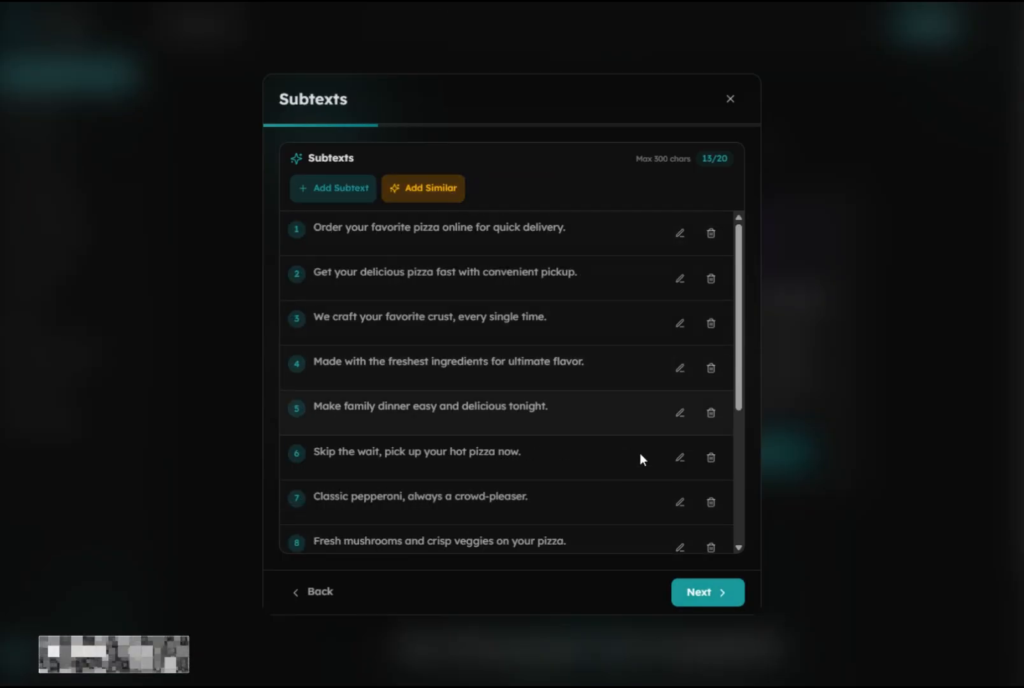
pyautogui.click(702, 598)
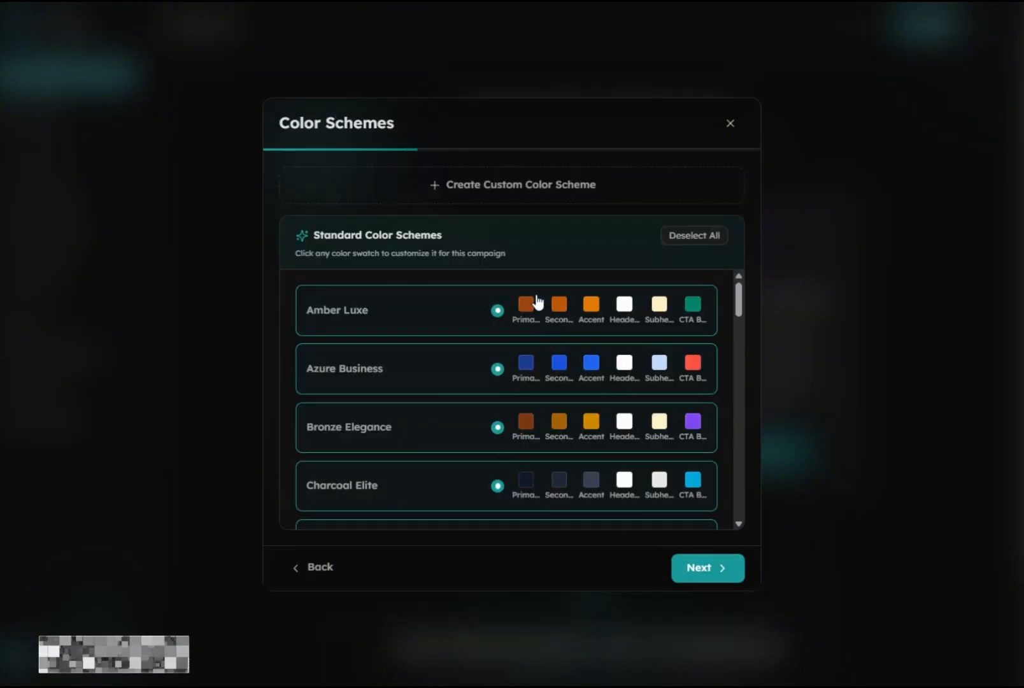
# Step: Deselect and reselect all standard color schemes, and continue the wizard with every scheme selected
pyautogui.scroll(-4, 537, 299)
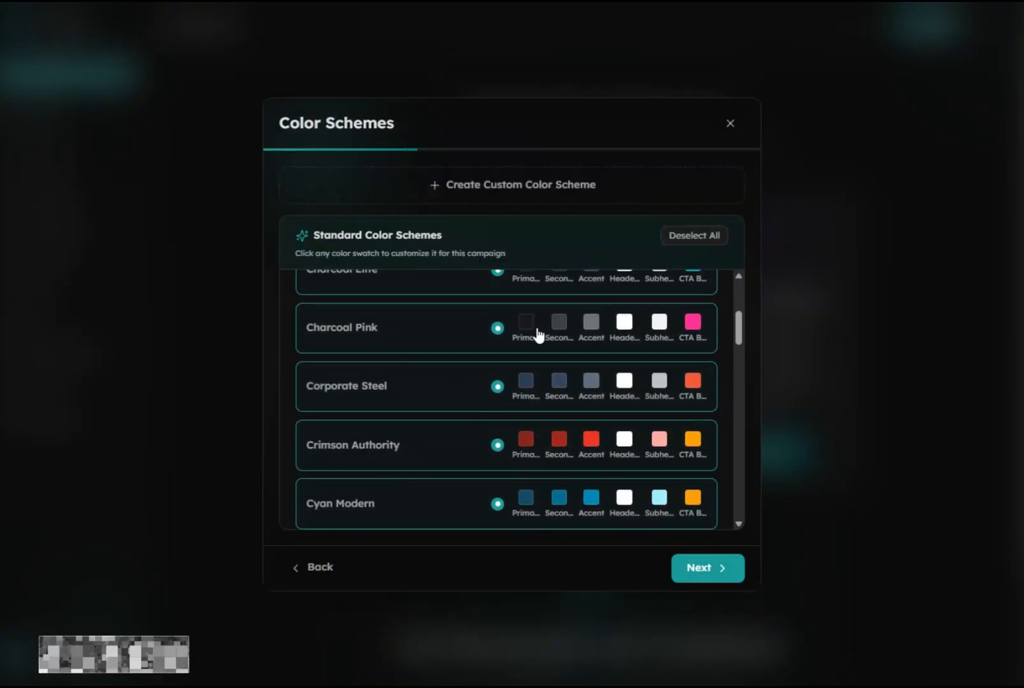
pyautogui.click(686, 241)
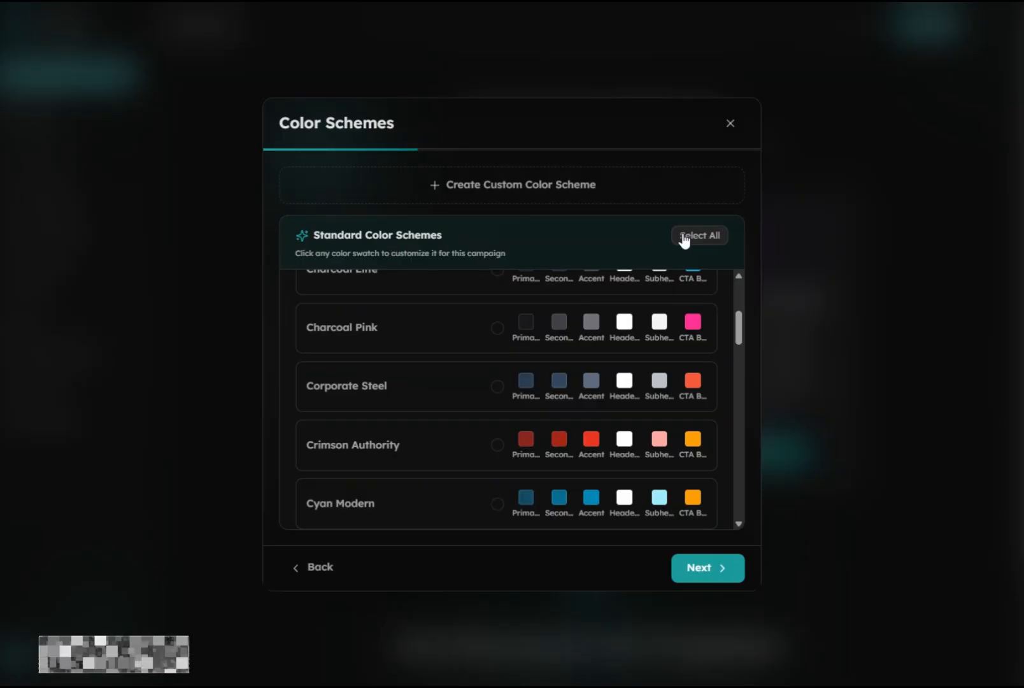
pyautogui.click(684, 239)
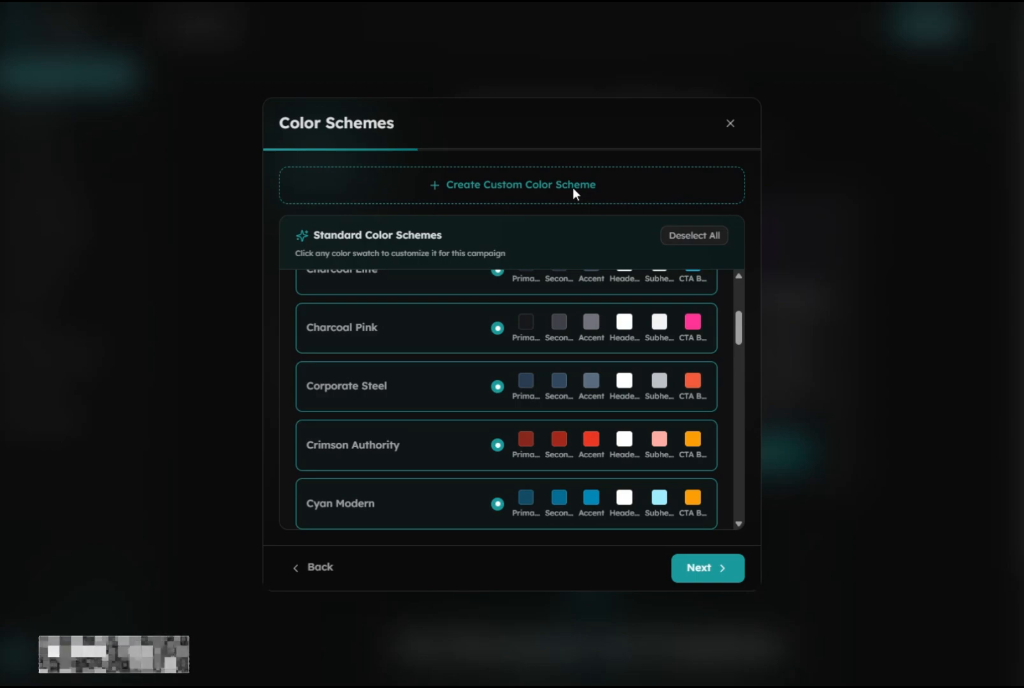
pyautogui.click(697, 577)
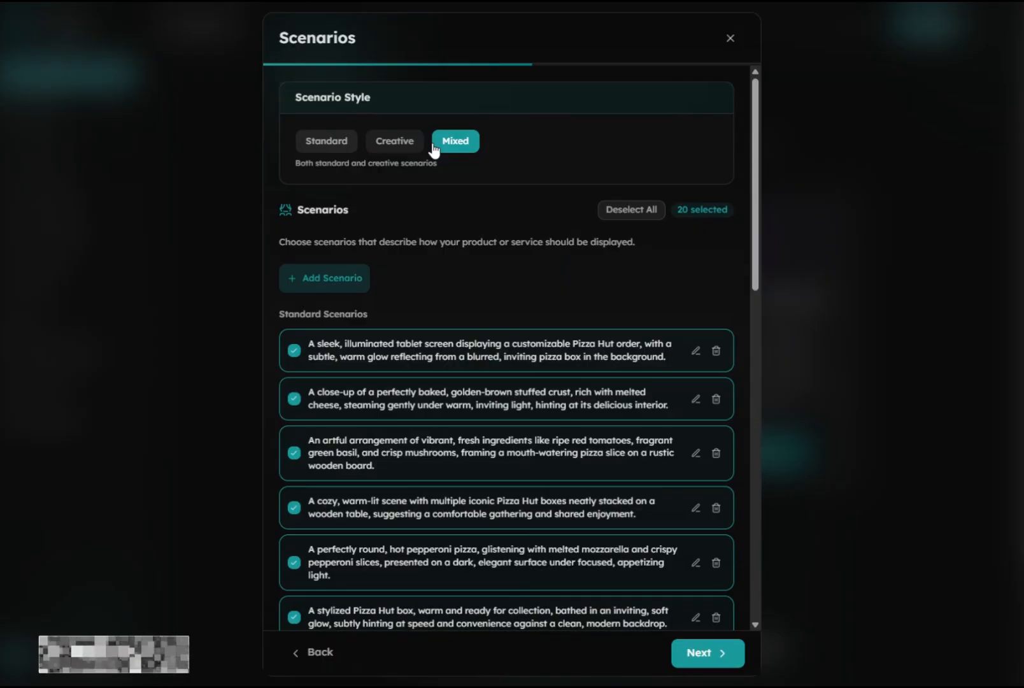
# Step: Compare the scenarios offered by the Standard, Creative and Mixed scenario styles
pyautogui.click(330, 144)
pyautogui.click(379, 144)
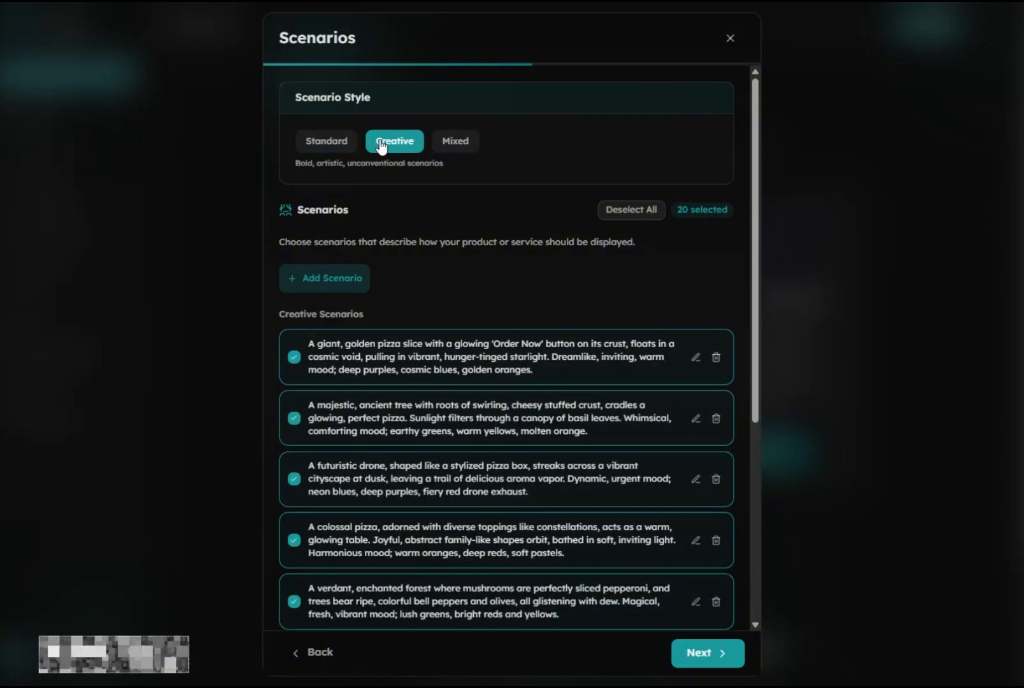
pyautogui.click(441, 146)
pyautogui.click(329, 144)
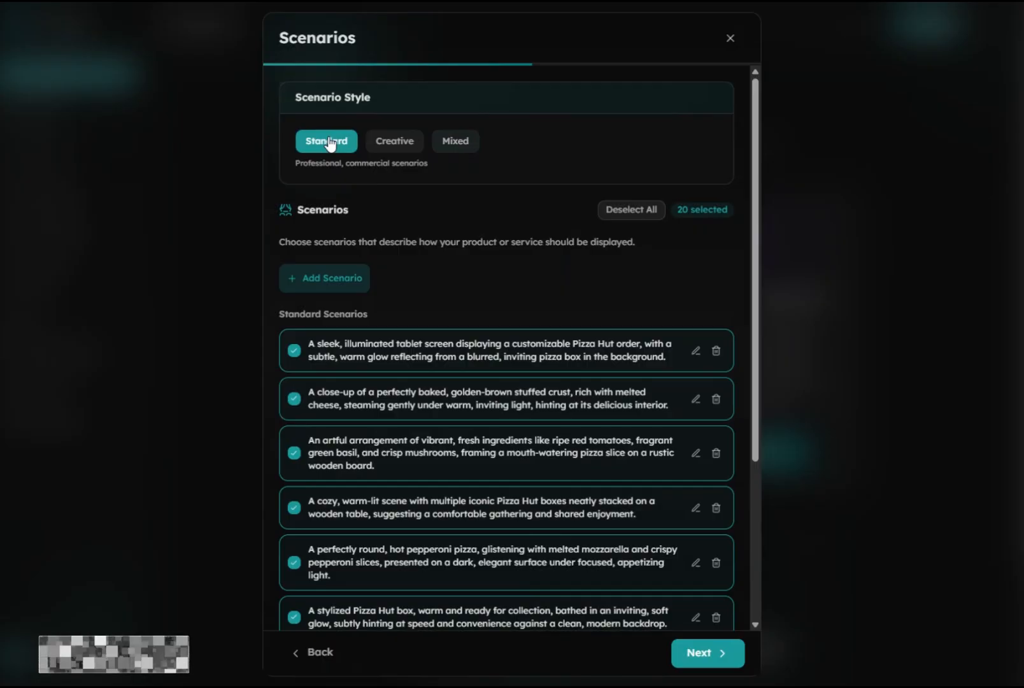
pyautogui.click(381, 147)
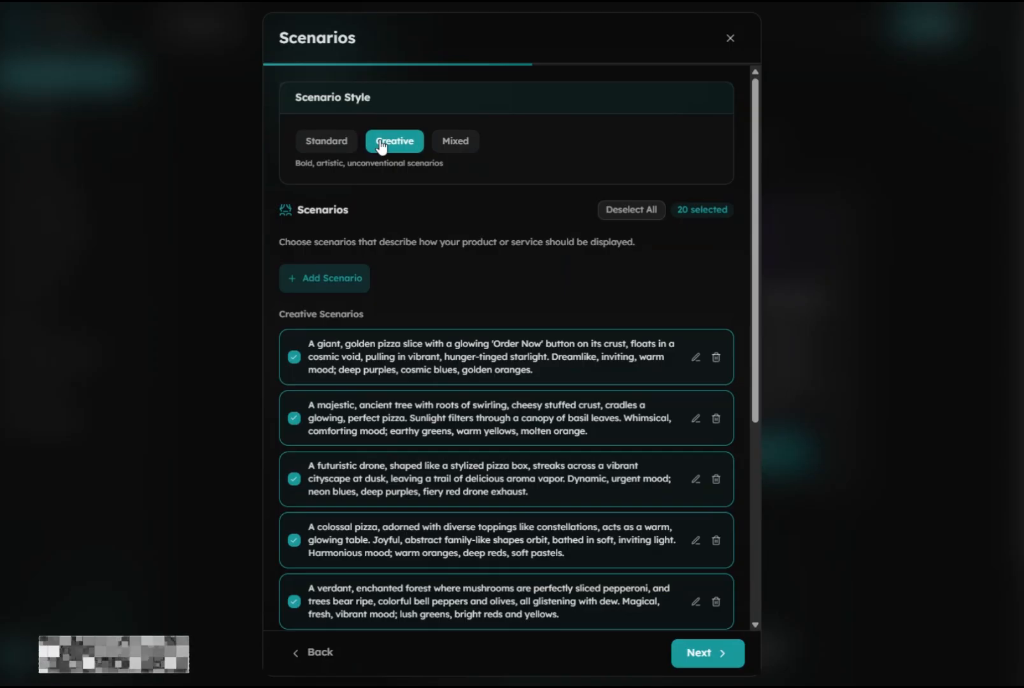
pyautogui.click(454, 142)
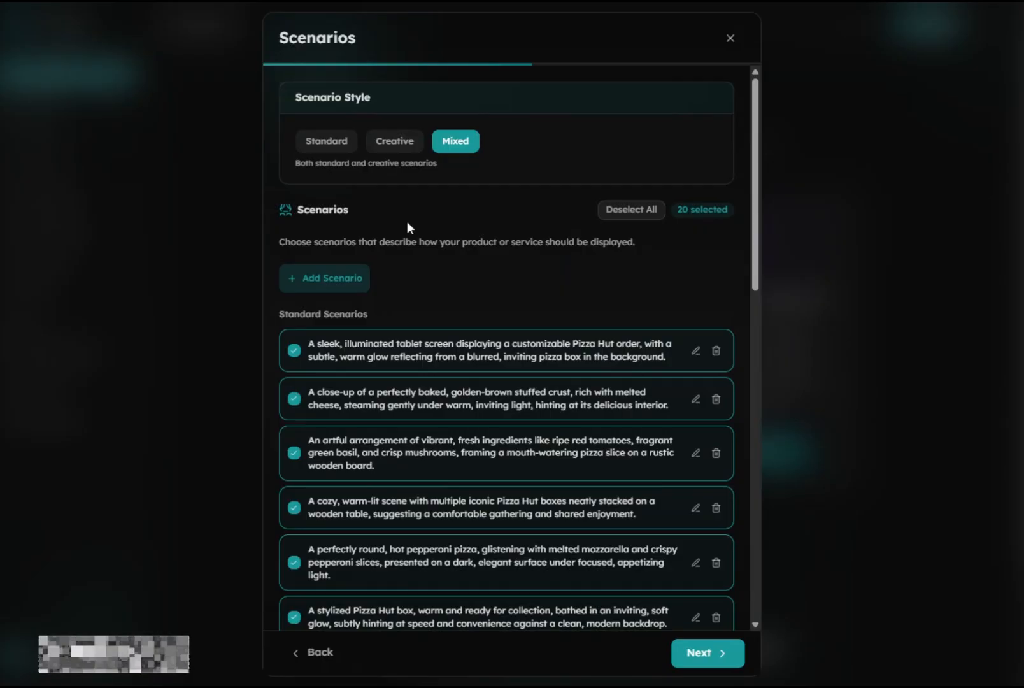
# Step: Set the scenario style to Creative and continue to the CTA Buttons page
pyautogui.click(395, 141)
pyautogui.scroll(-1, 554, 297)
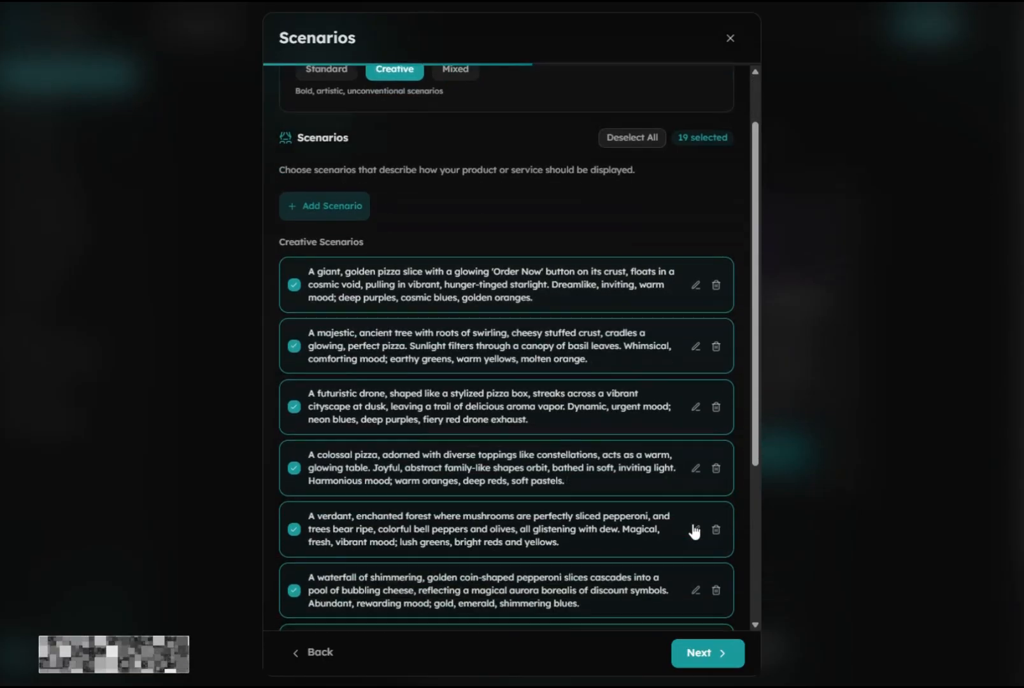
pyautogui.click(709, 653)
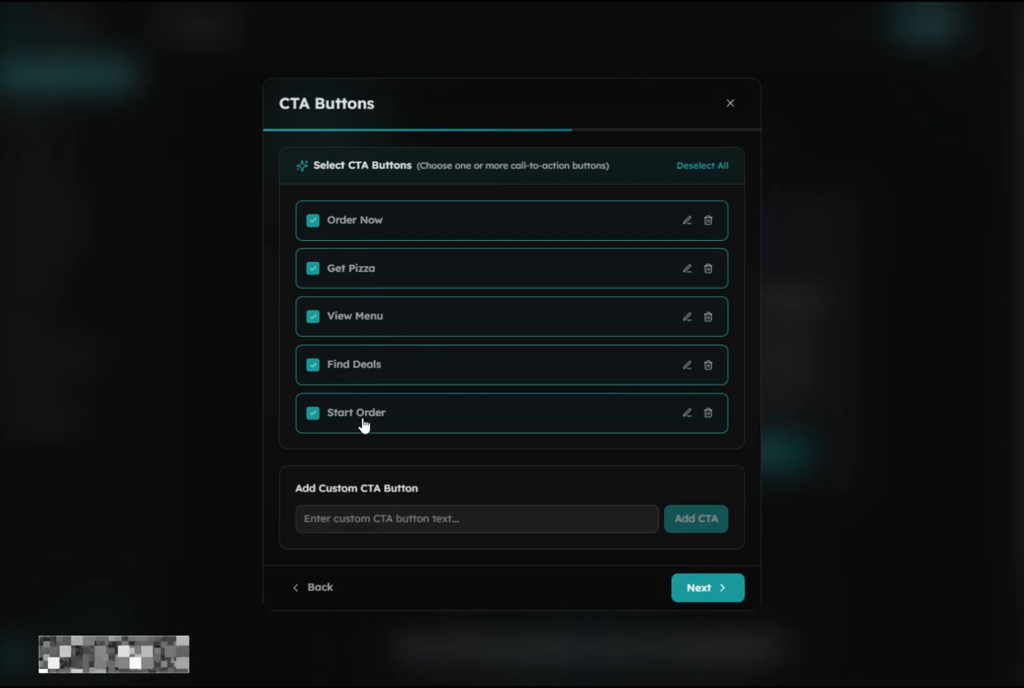
# Step: Exclude the View Menu call-to-action button from the selection
pyautogui.click(314, 317)
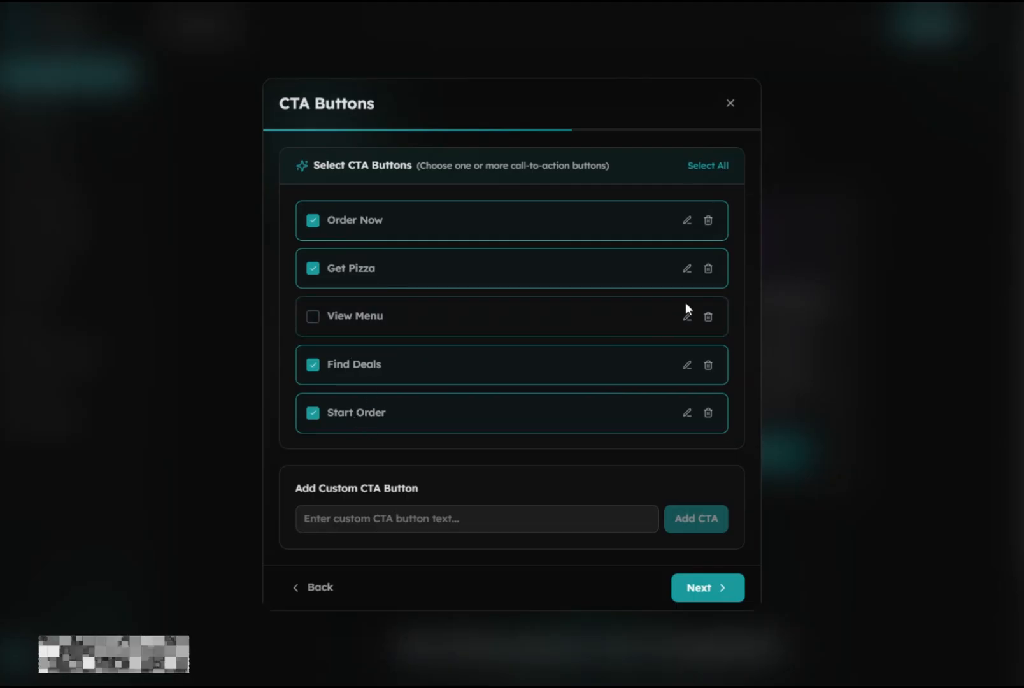
# Step: Remove the View Menu call-to-action button and continue to the Ad Size page
pyautogui.click(687, 318)
pyautogui.click(687, 318)
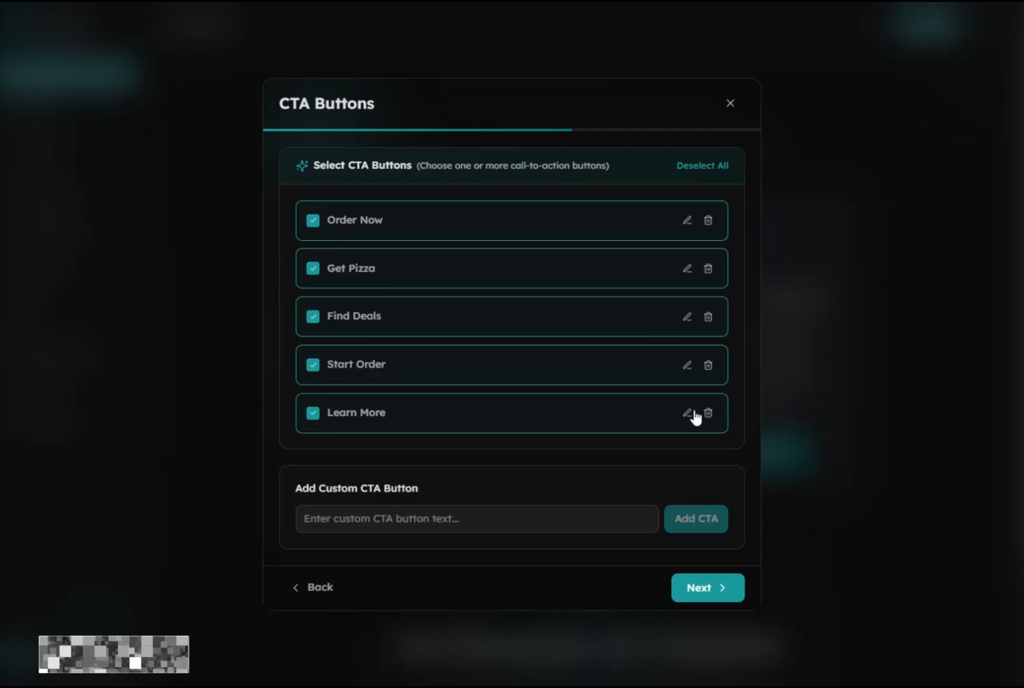
pyautogui.click(715, 595)
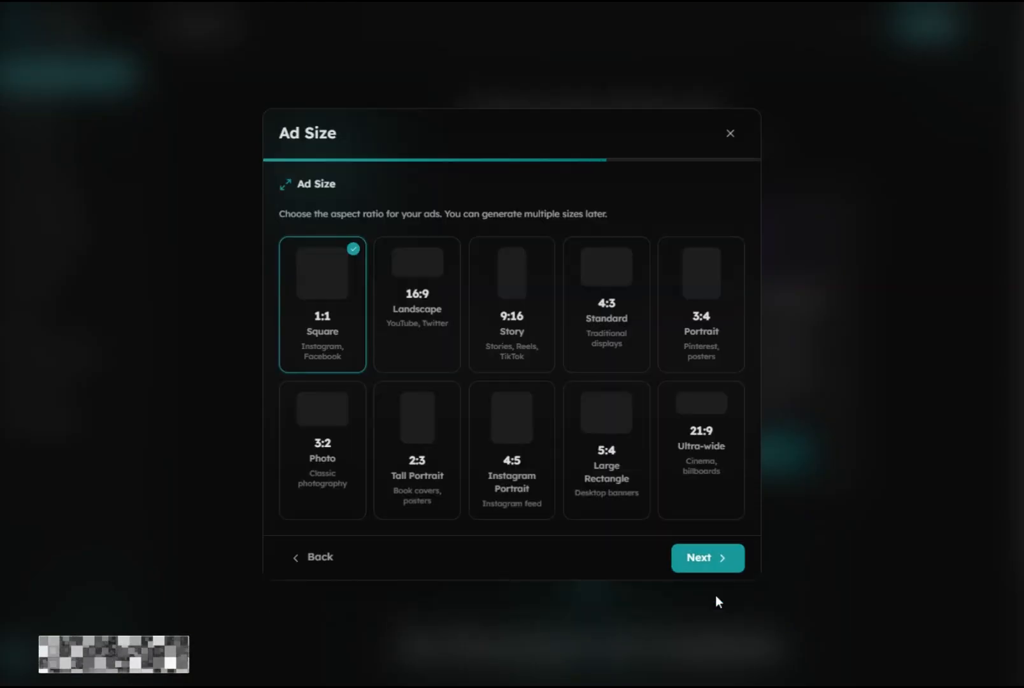
# Step: Try the 16:9 Landscape ad size, return to 1:1 Square, and continue to the Fonts page
pyautogui.click(420, 316)
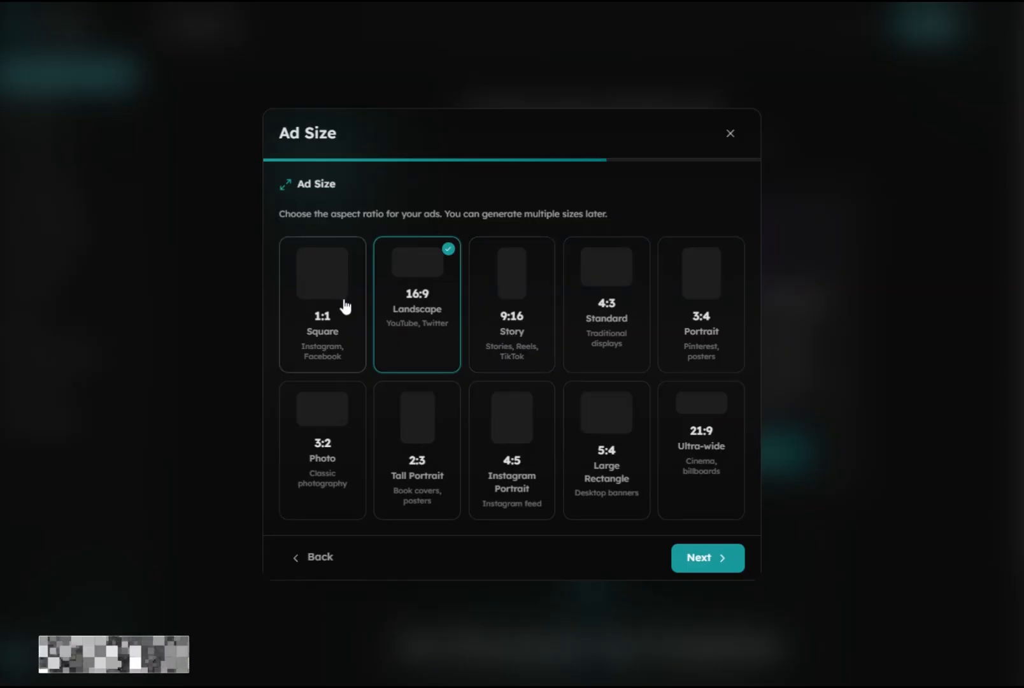
pyautogui.click(354, 324)
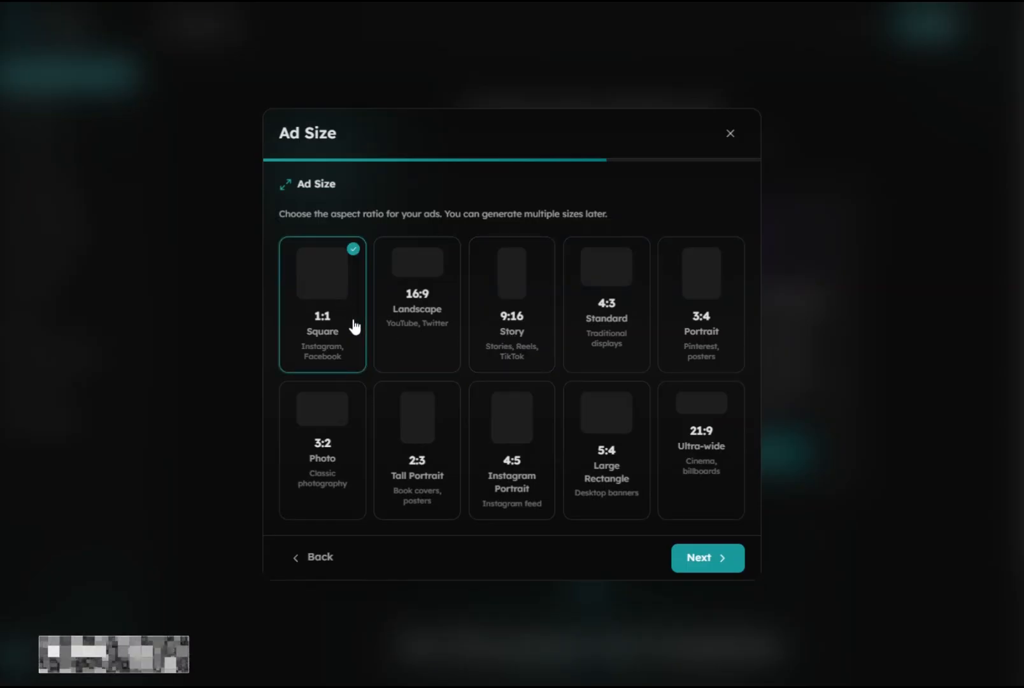
pyautogui.click(704, 560)
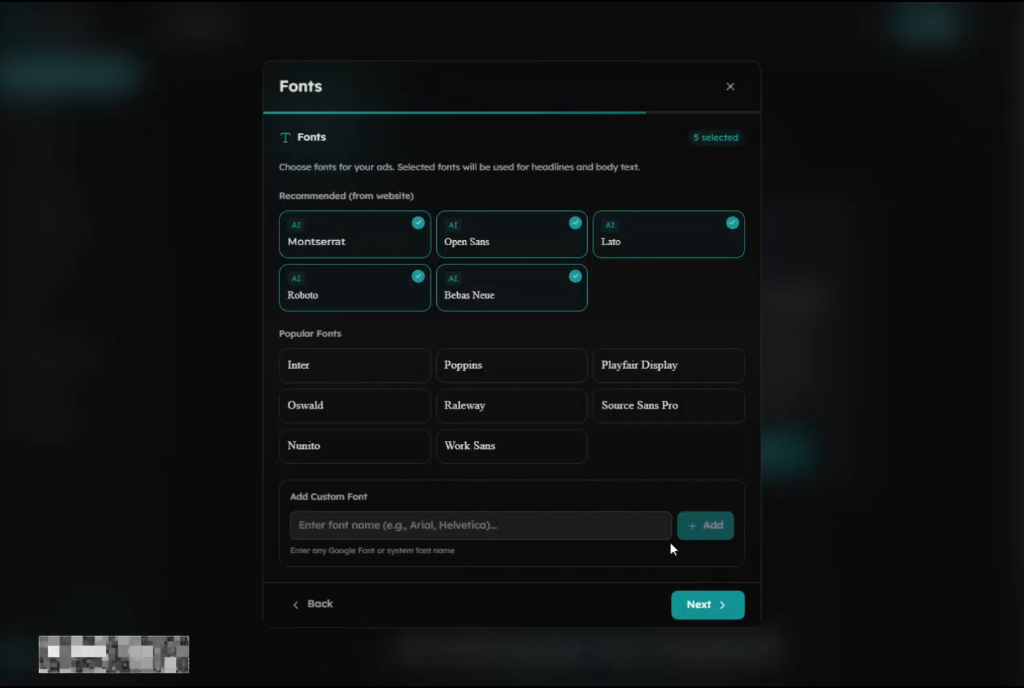
# Step: Deselect the recommended fonts Open Sans, Bebas Neue, Lato and Roboto, keeping only Montserrat
pyautogui.click(494, 245)
pyautogui.click(494, 291)
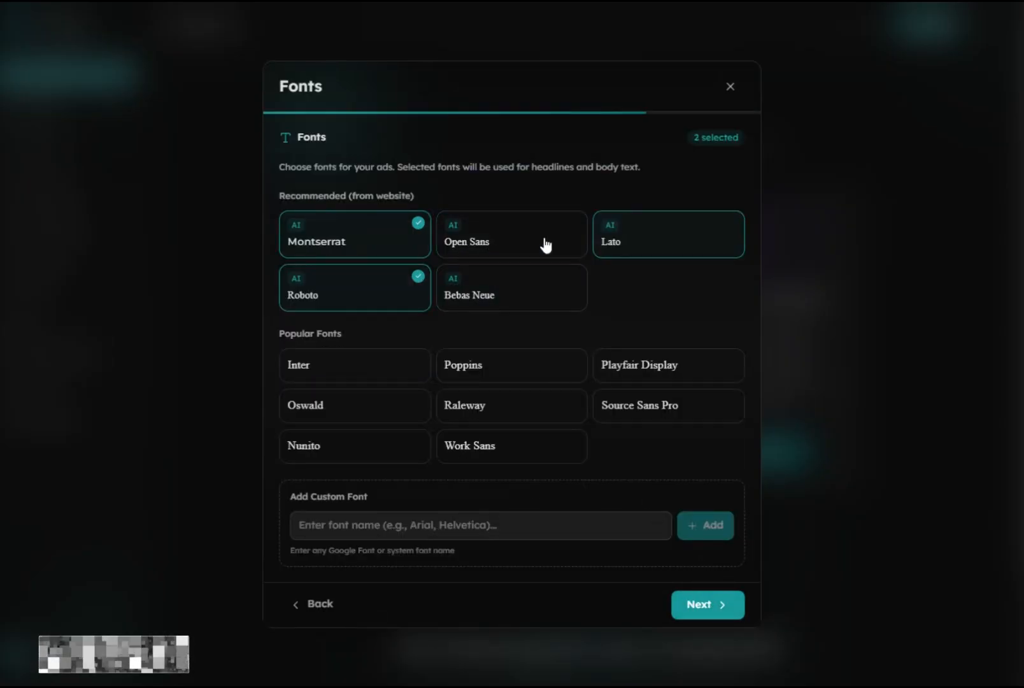
pyautogui.click(414, 292)
# Step: Add Nexa as a custom font for the ads
pyautogui.click(454, 523)
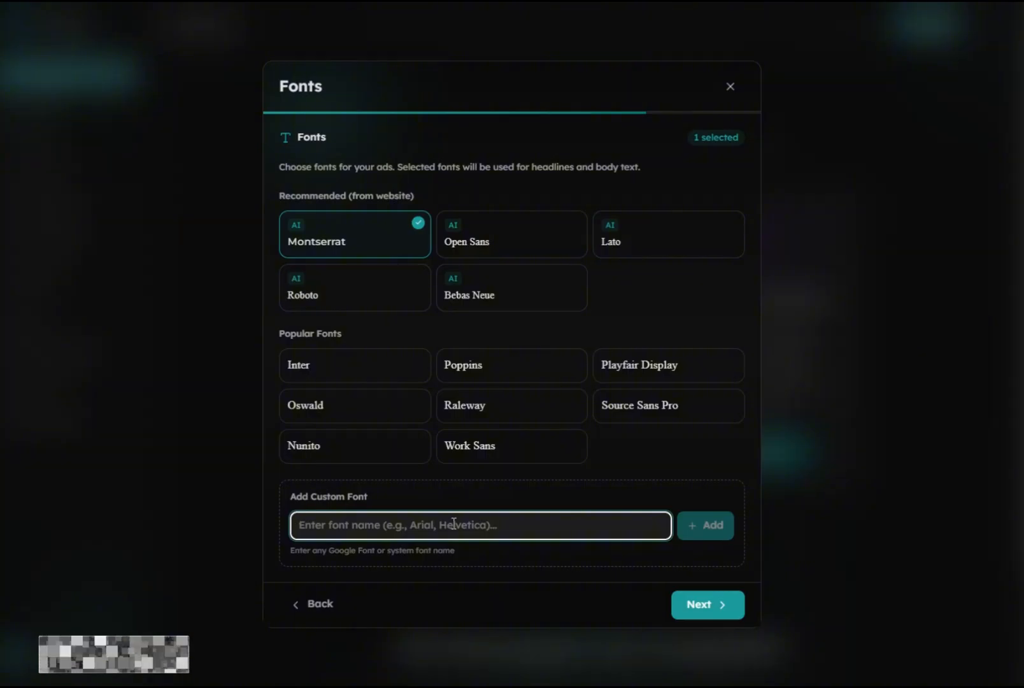
pyautogui.write('Ne')
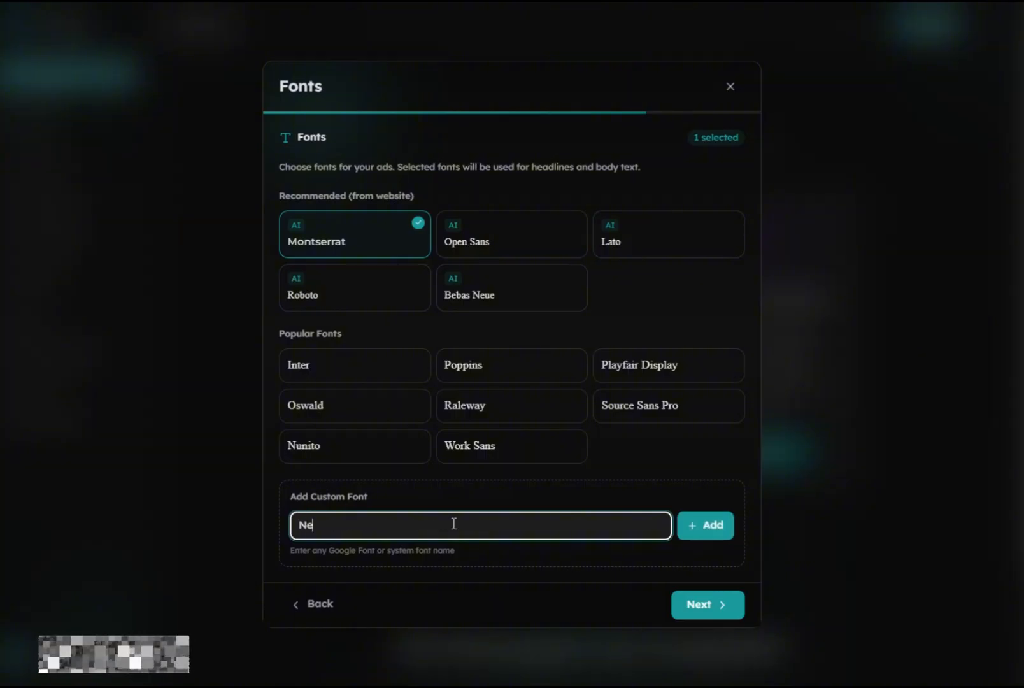
pyautogui.write('xa')
pyautogui.click(708, 530)
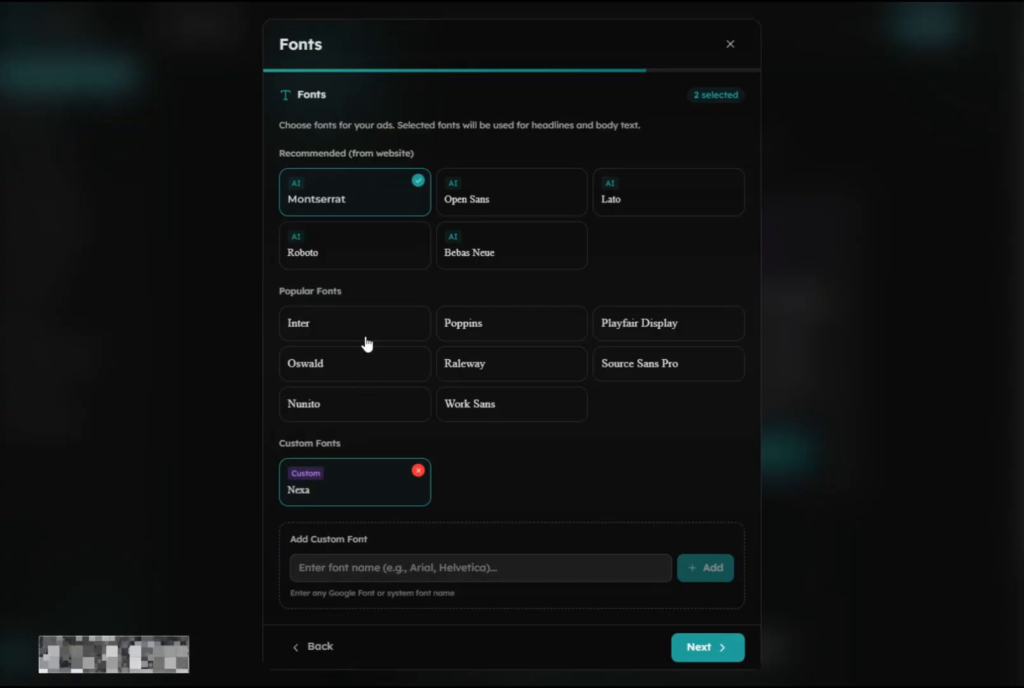
# Step: Reselect the recommended fonts Open Sans, Lato, Bebas Neue and Roboto
pyautogui.click(464, 190)
pyautogui.click(641, 201)
pyautogui.click(453, 271)
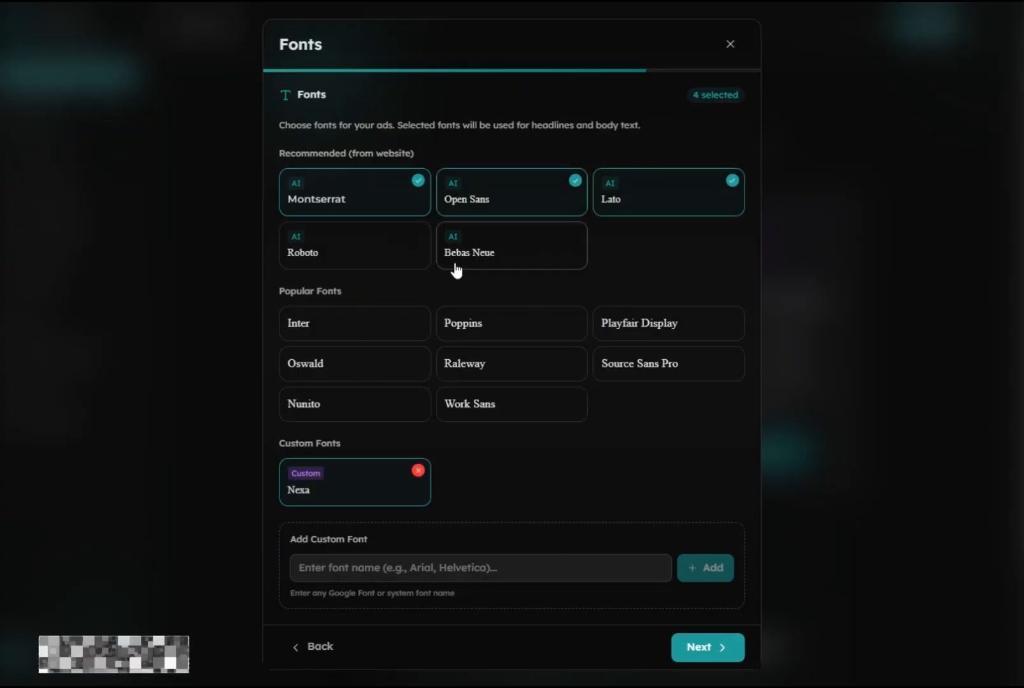
pyautogui.click(384, 271)
# Step: Select all eight popular fonts, from Inter to Source Sans Pro, and continue to the Design Notes page
pyautogui.click(383, 332)
pyautogui.click(384, 365)
pyautogui.click(393, 403)
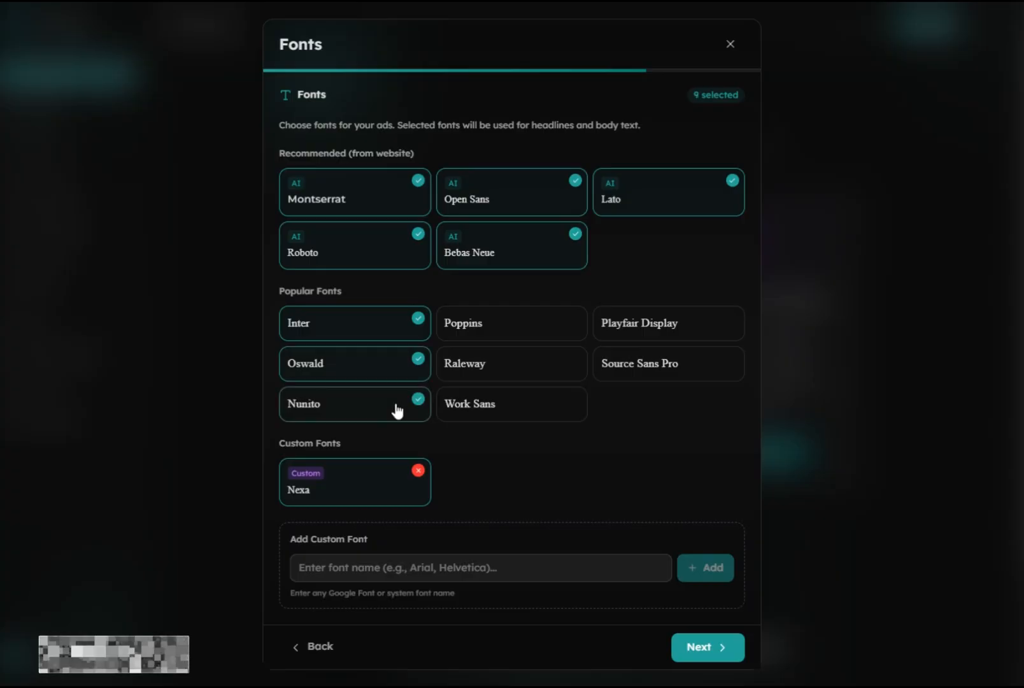
pyautogui.click(479, 404)
pyautogui.click(489, 367)
pyautogui.click(512, 318)
pyautogui.click(617, 327)
pyautogui.click(629, 359)
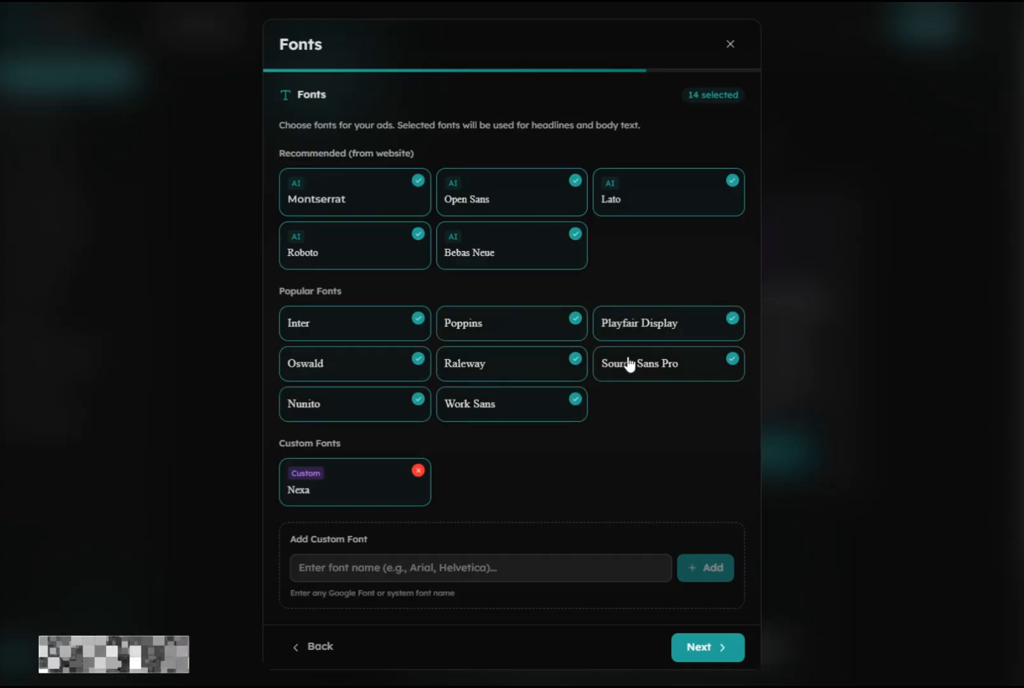
pyautogui.click(698, 647)
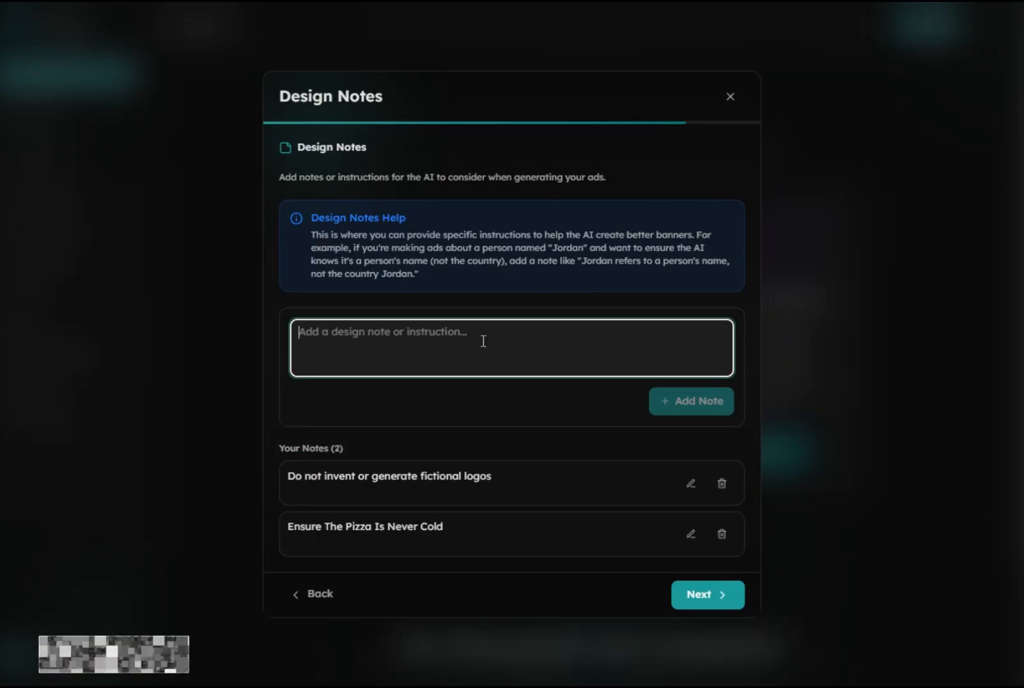
# Step: Add the design note "Pizza is food." and continue to the Ad Style page
pyautogui.write('Piz')
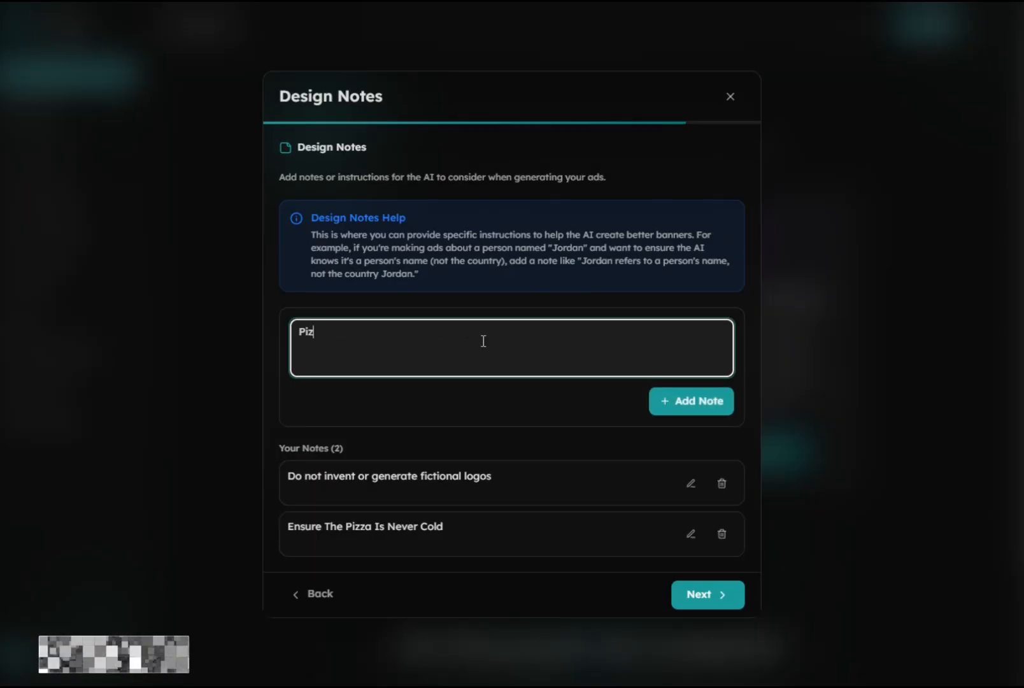
pyautogui.write('za is food.')
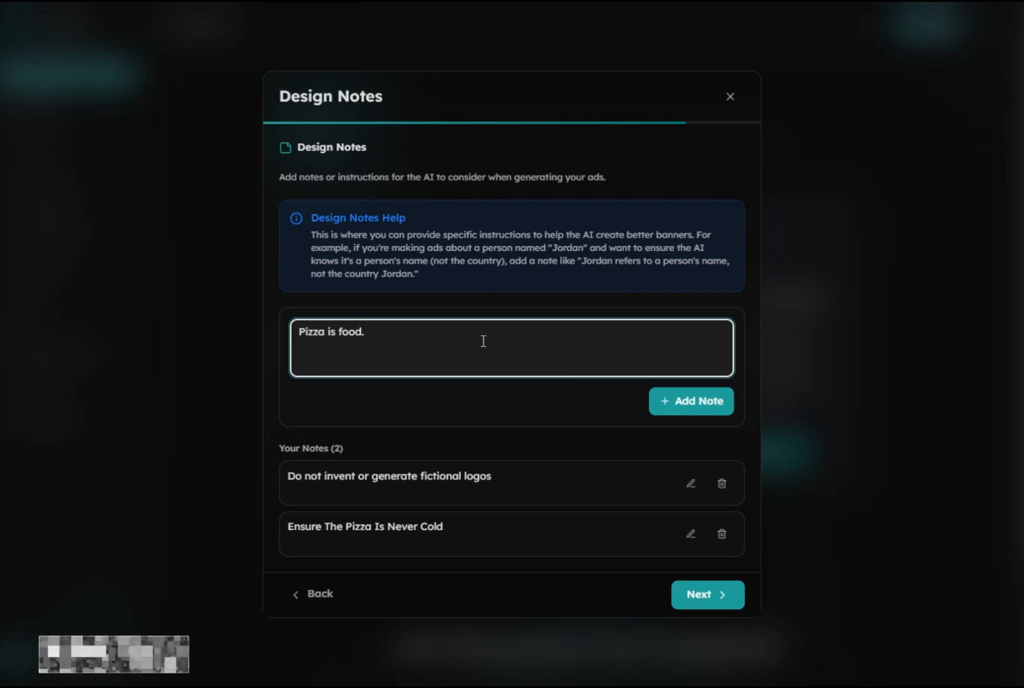
pyautogui.click(682, 406)
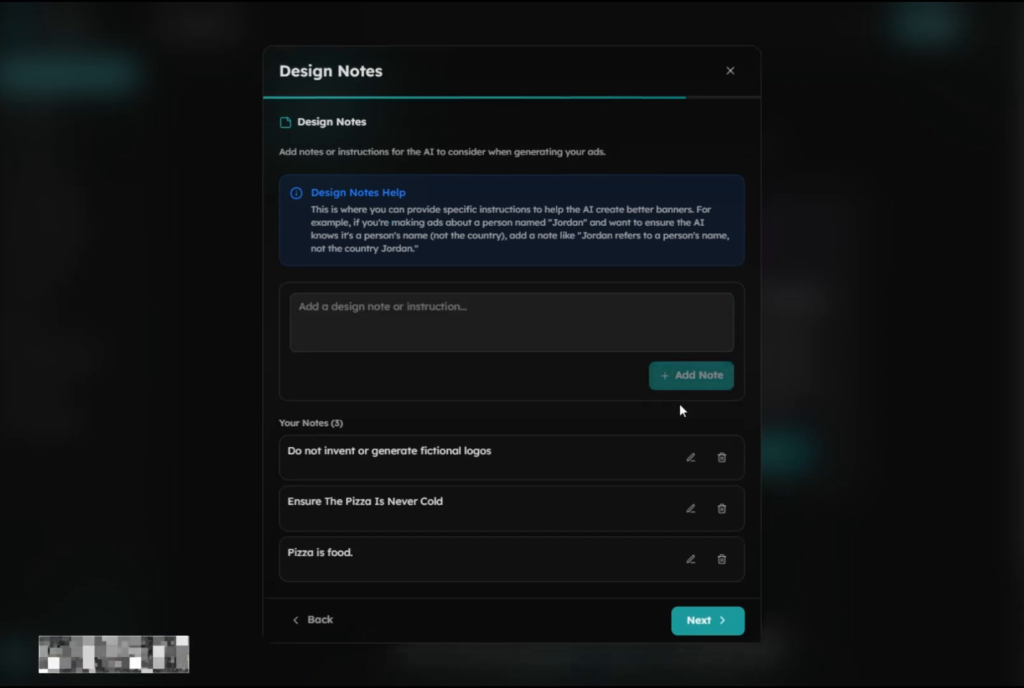
pyautogui.click(699, 630)
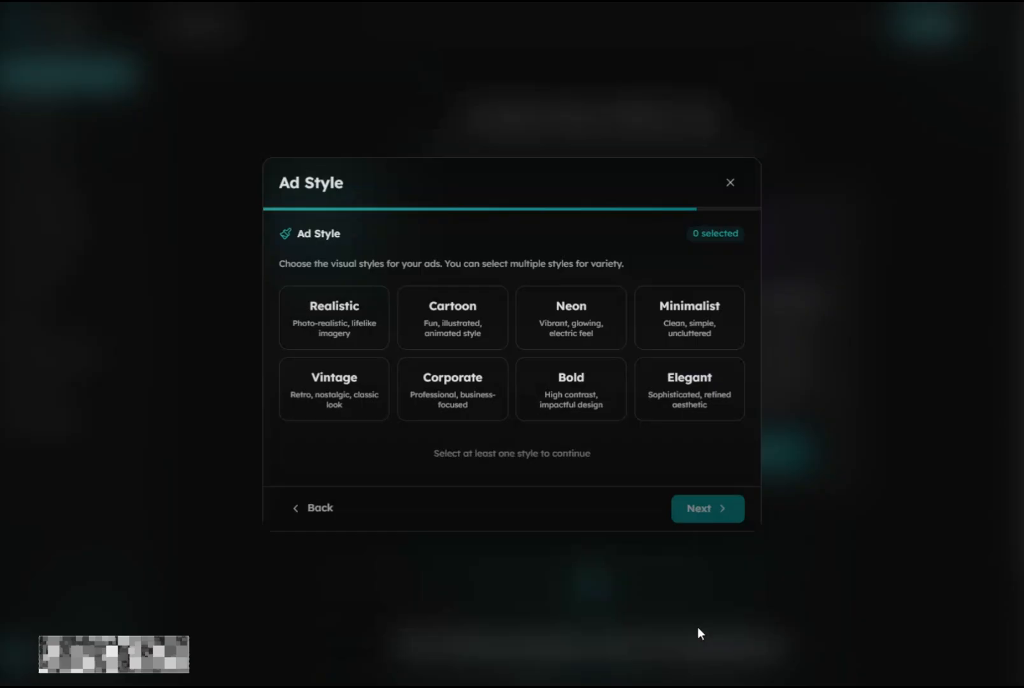
# Step: Choose the Neon, Cartoon and Realistic ad styles and continue to the Ad Quantity & Quality page
pyautogui.click(565, 330)
pyautogui.click(432, 356)
pyautogui.click(343, 360)
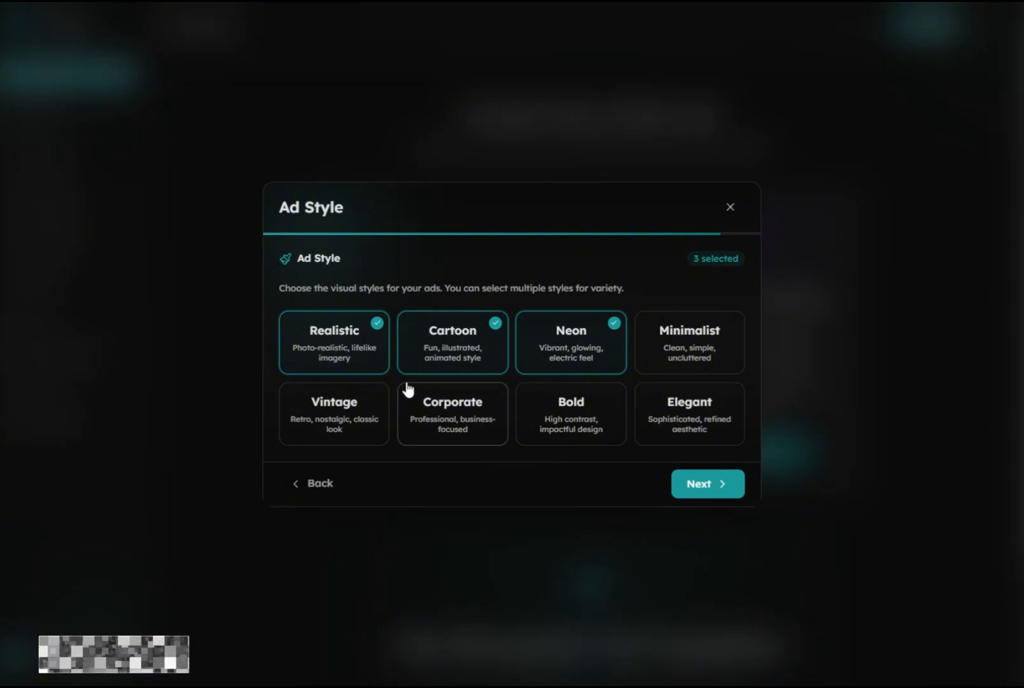
pyautogui.click(693, 483)
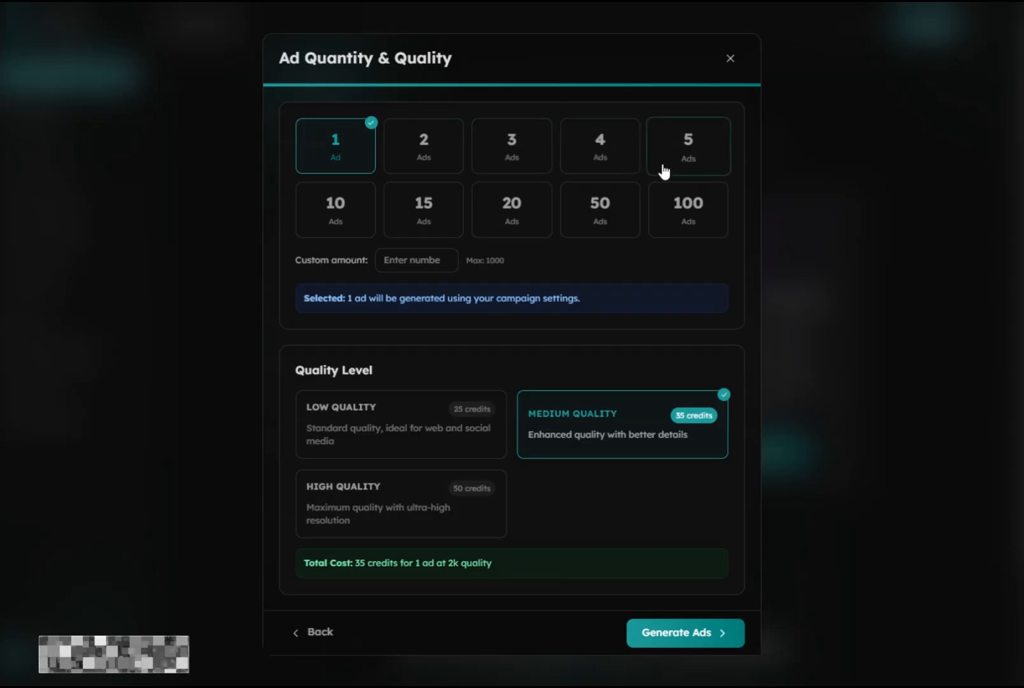
# Step: Set the quantity to 10 ads at Medium Quality and generate the ads
pyautogui.click(336, 230)
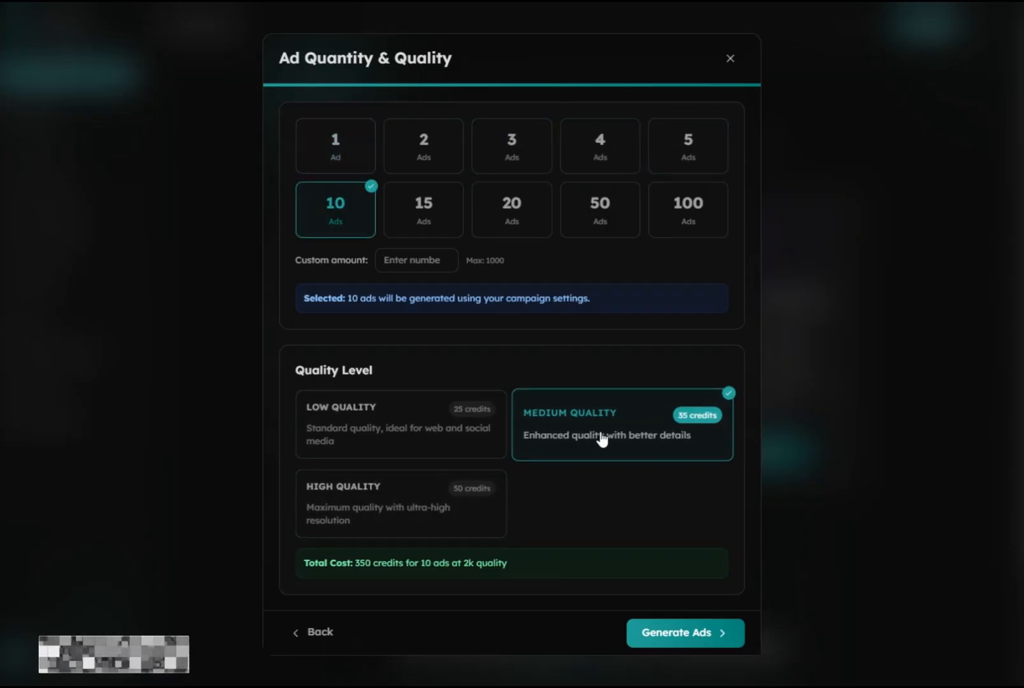
pyautogui.click(690, 635)
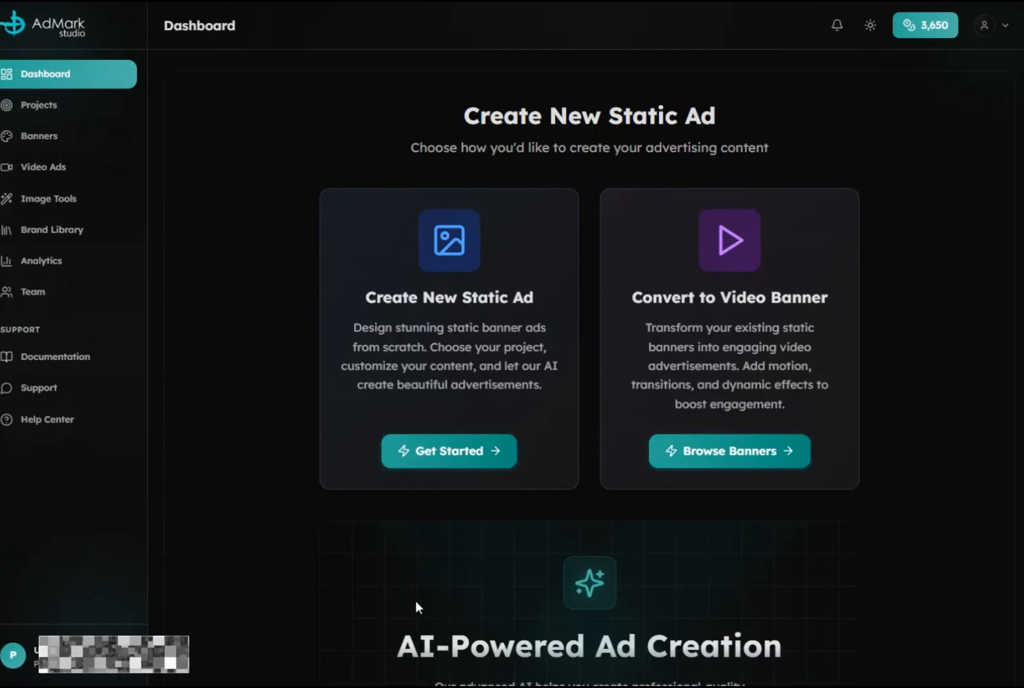
# Step: Examine the generated pizza hut - 1 banners, opening the detail views of Banners 1 and Banners 3
pyautogui.scroll(-2, 417, 608)
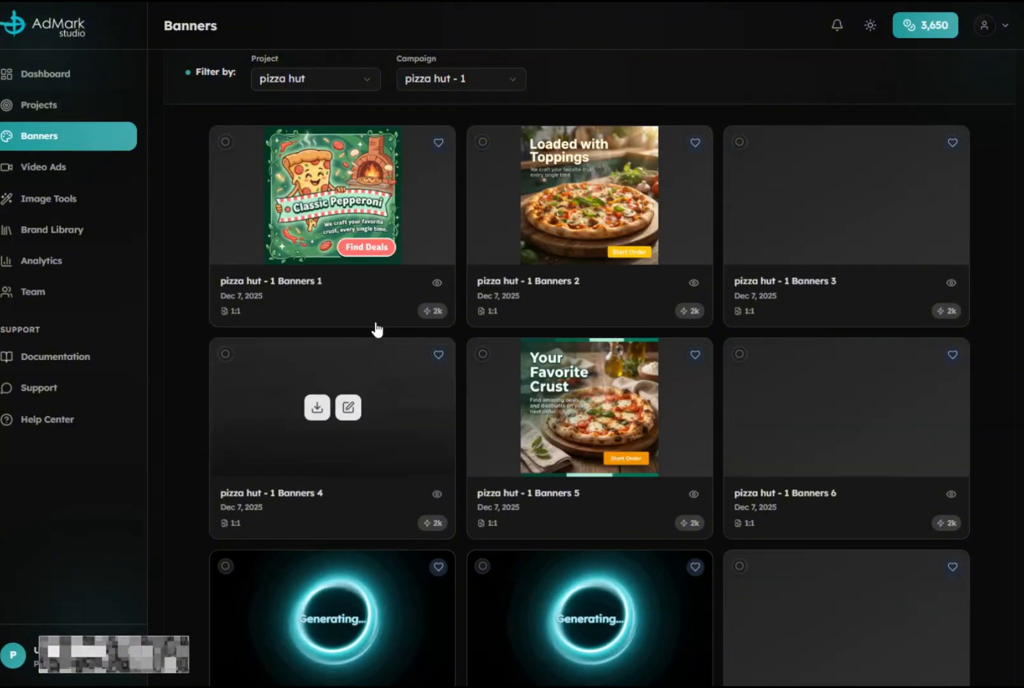
pyautogui.moveTo(437, 284)
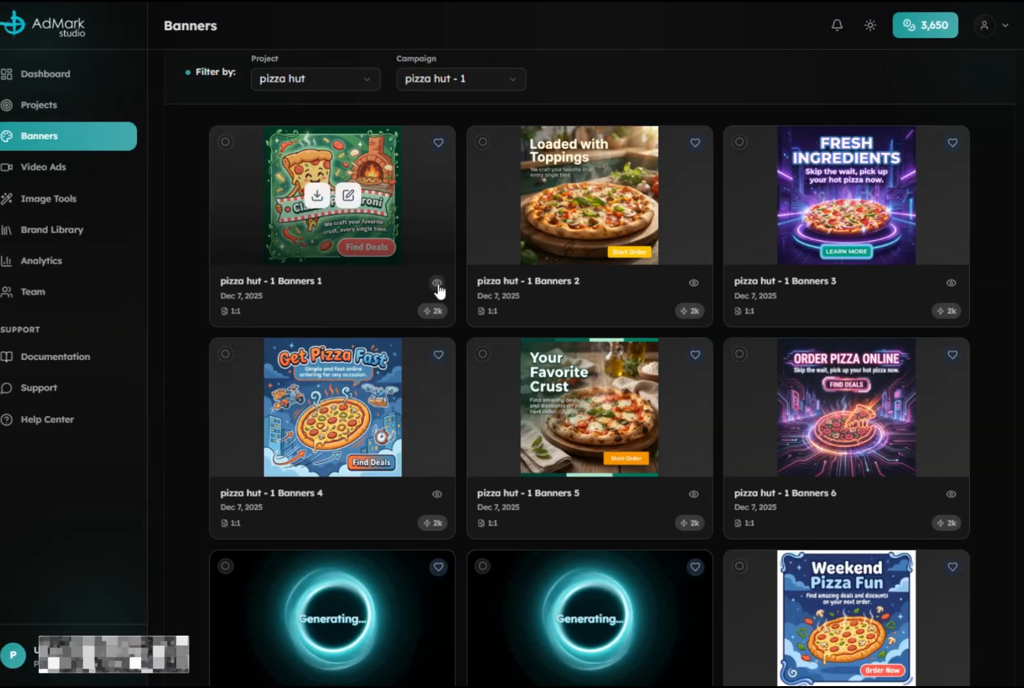
pyautogui.click(437, 283)
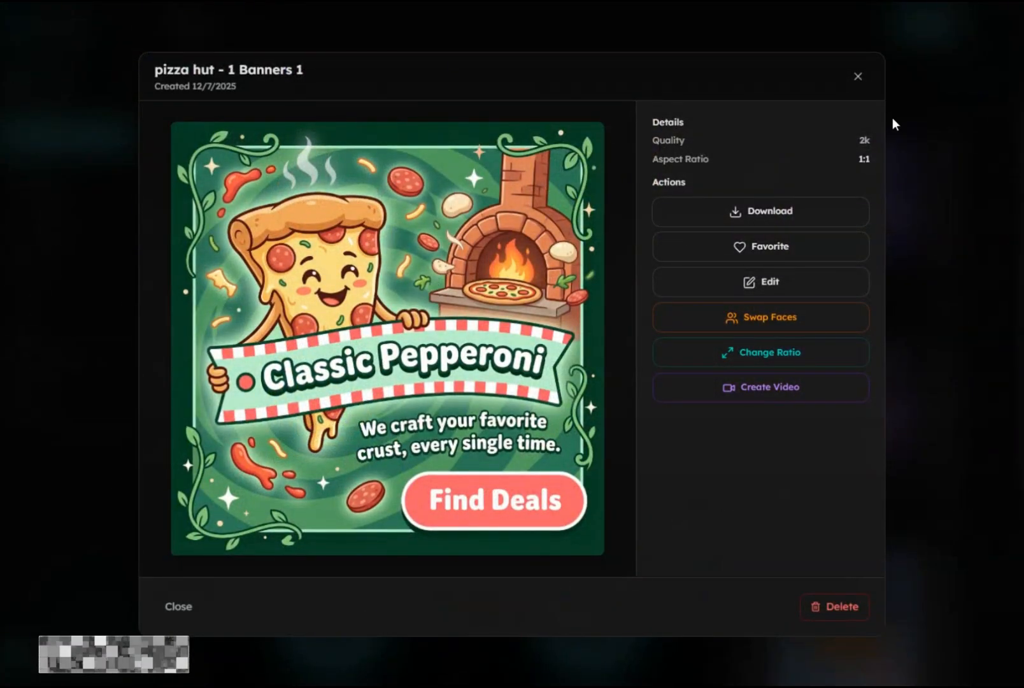
pyautogui.click(866, 79)
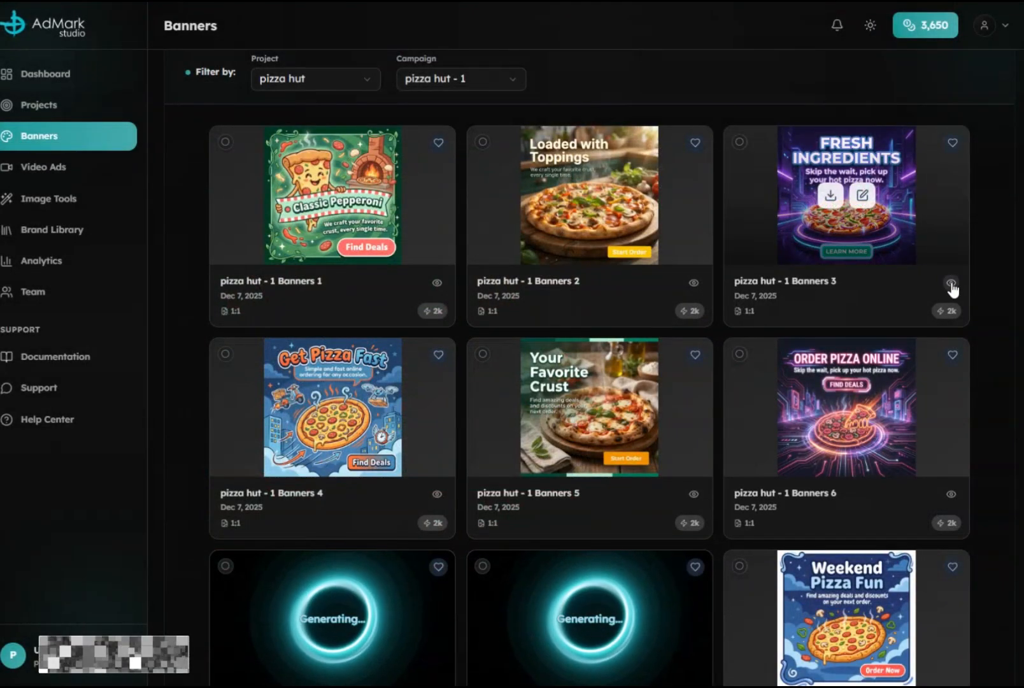
pyautogui.click(932, 232)
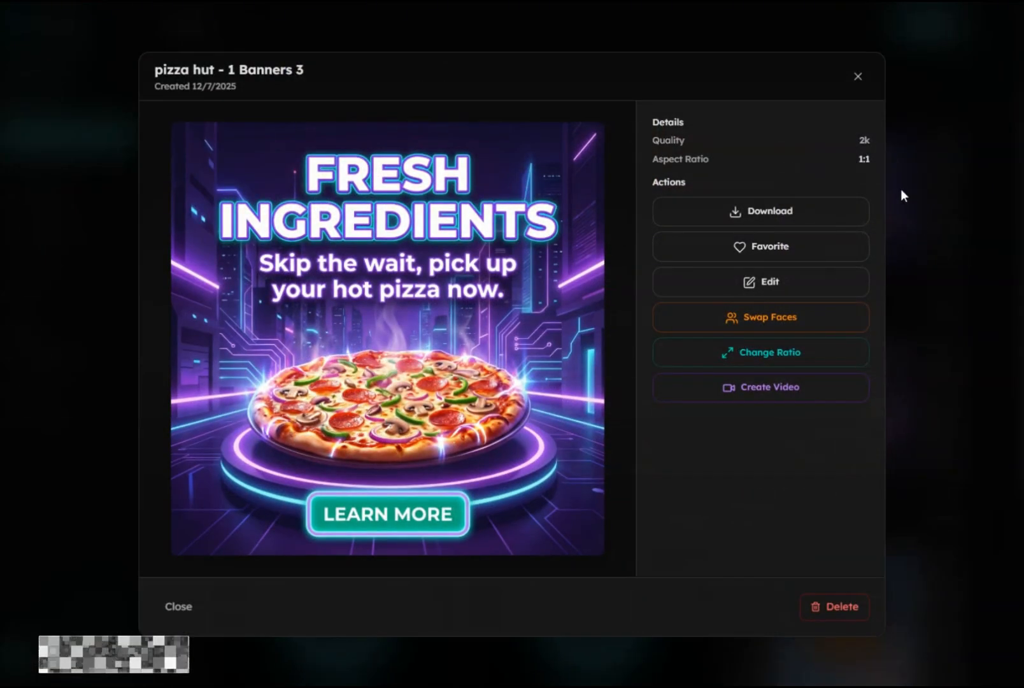